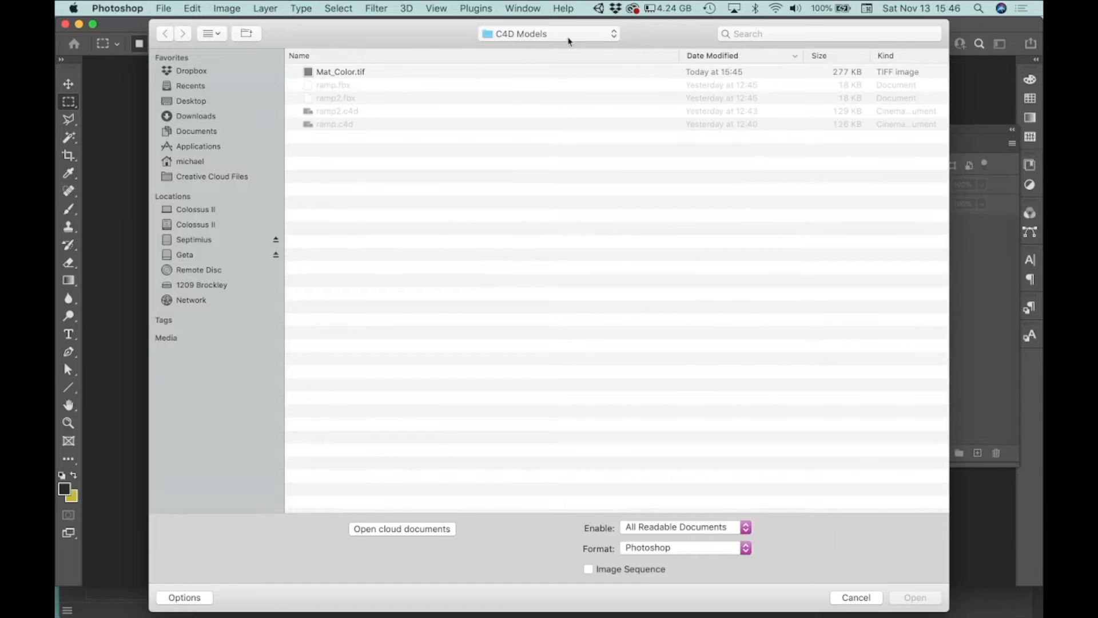
Step: Open Mat_Color.tif from the C4D Models folder and check its two layers by toggling each one's visibility off and on
left_click(319, 78)
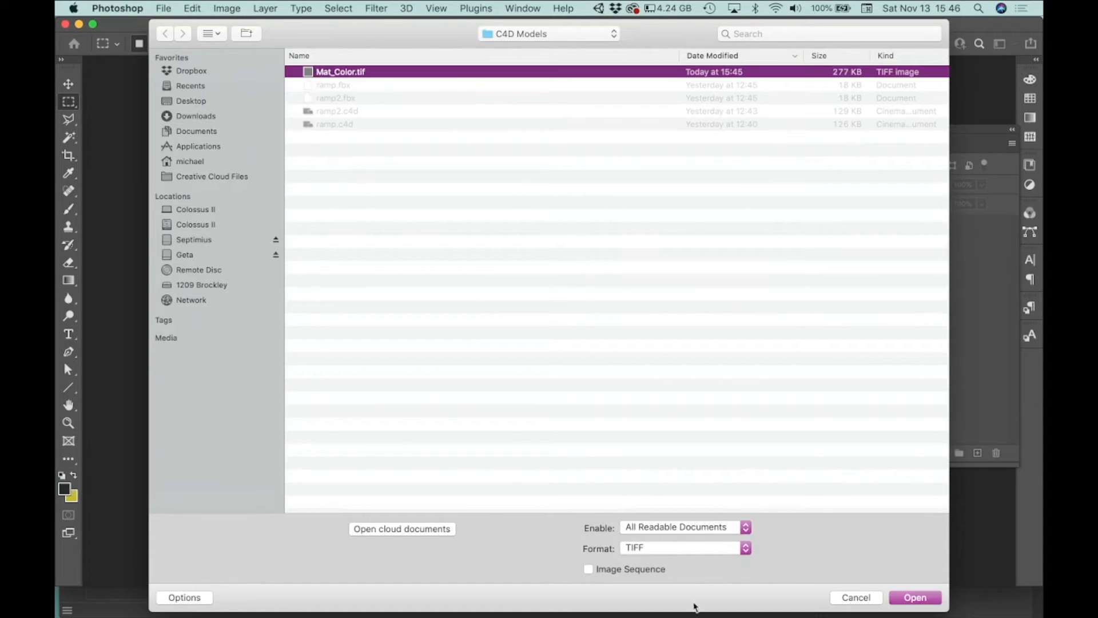
left_click(915, 597)
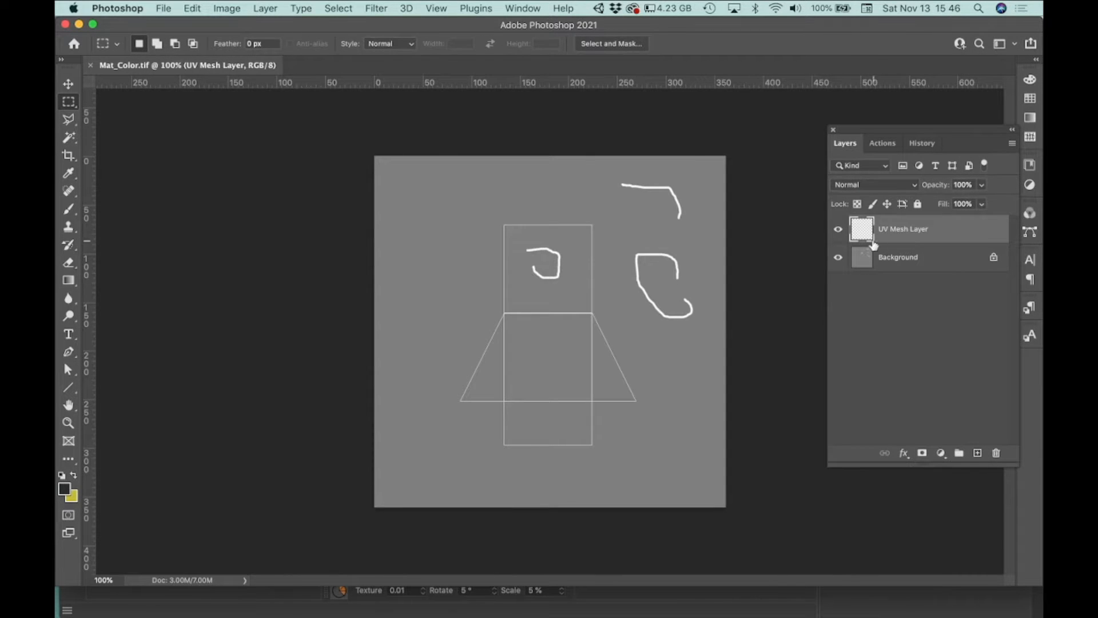
left_click(838, 231)
left_click(838, 231)
left_click(840, 260)
left_click(839, 259)
Step: Lock the UV Mesh Layer completely and unlock the Background layer so it can be edited
left_click(917, 205)
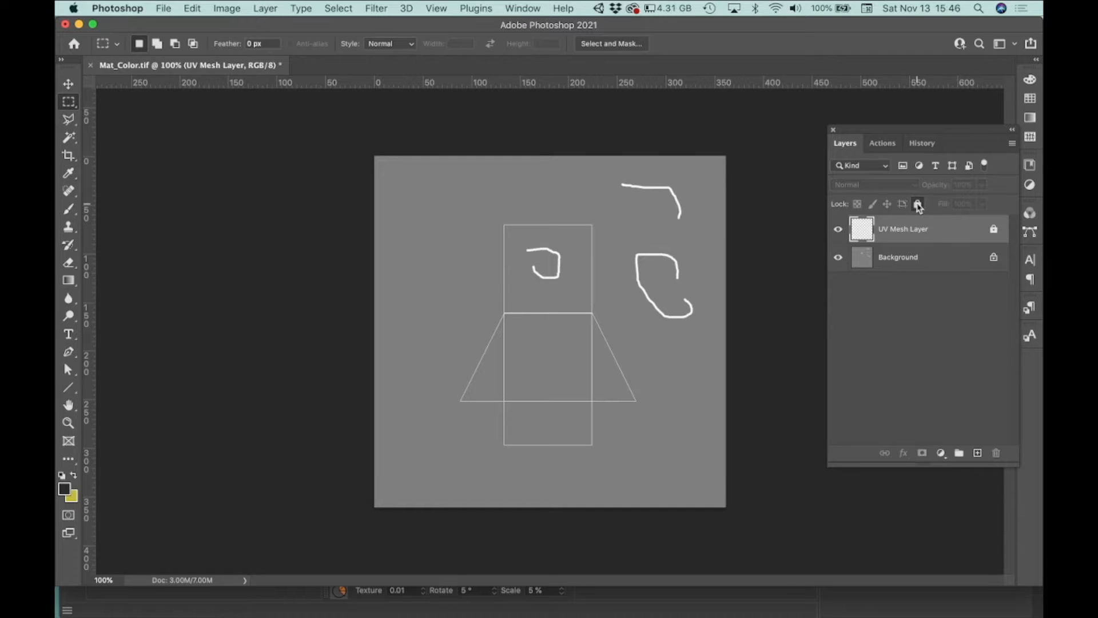
left_click(914, 262)
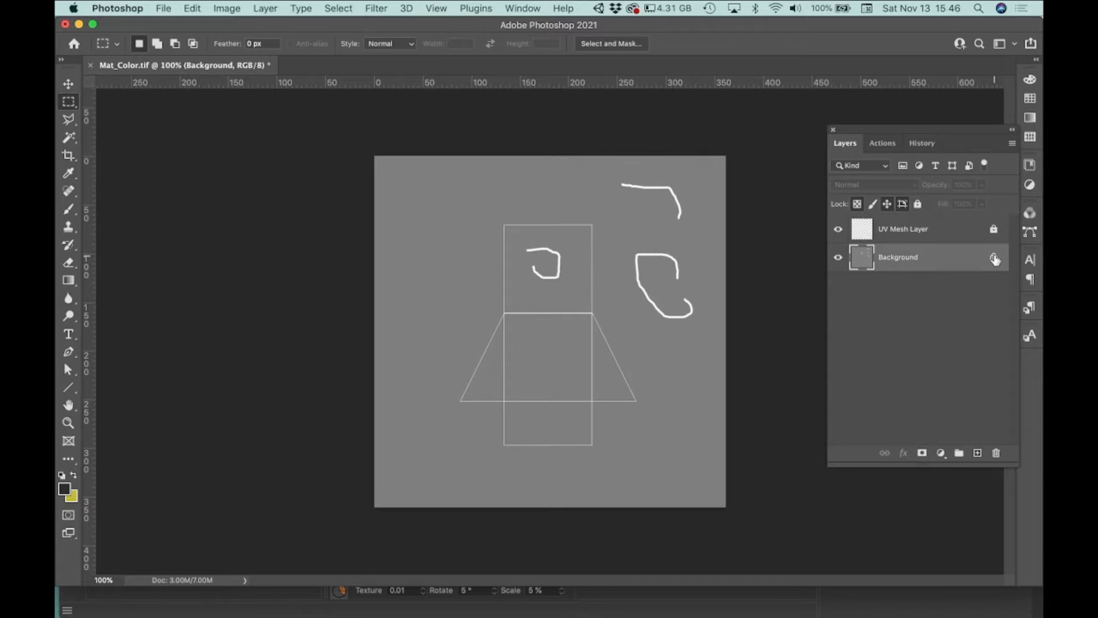
left_click(995, 259)
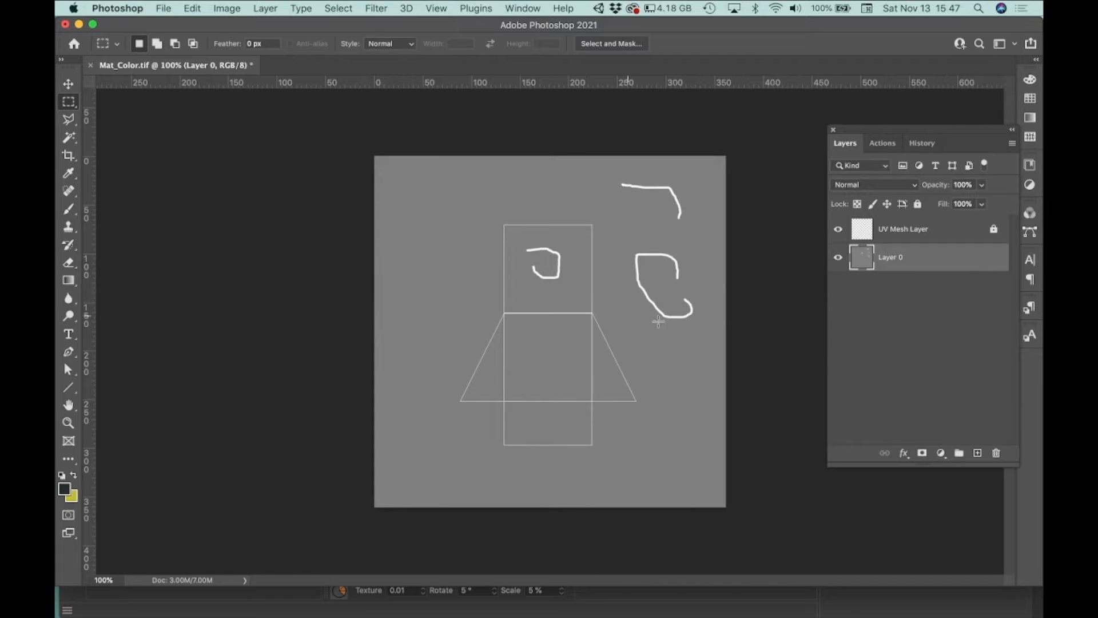
Step: Set the foreground colour to dark blue-grey #2f3337 and accept yellow #c5bc2c as the background colour
scroll(556, 320, "up", 3)
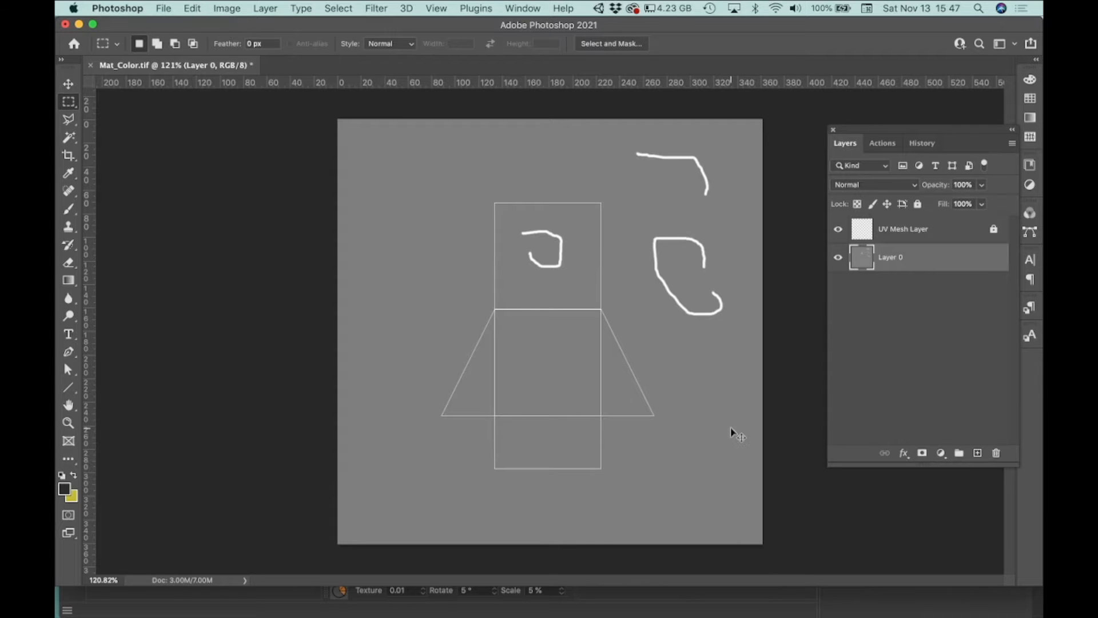
left_click(64, 491)
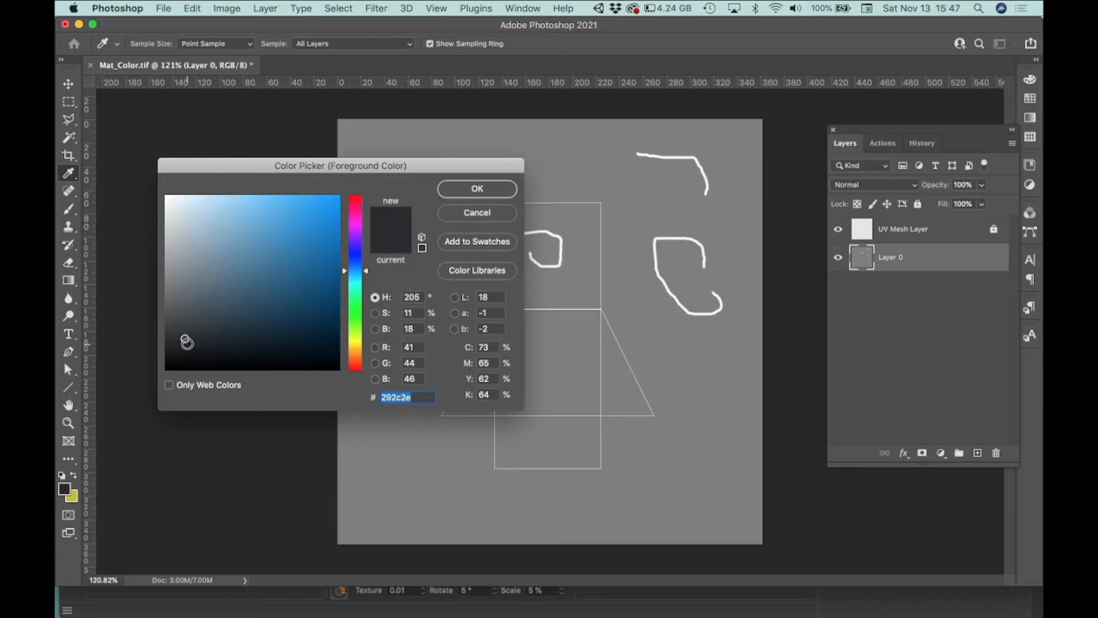
mouse_move(184, 341)
left_mouse_down()
mouse_move(201, 350)
mouse_move(190, 339)
mouse_move(200, 346)
mouse_move(199, 333)
mouse_move(205, 346)
mouse_move(223, 302)
mouse_move(184, 335)
mouse_move(236, 308)
mouse_move(264, 259)
mouse_move(203, 333)
left_mouse_up()
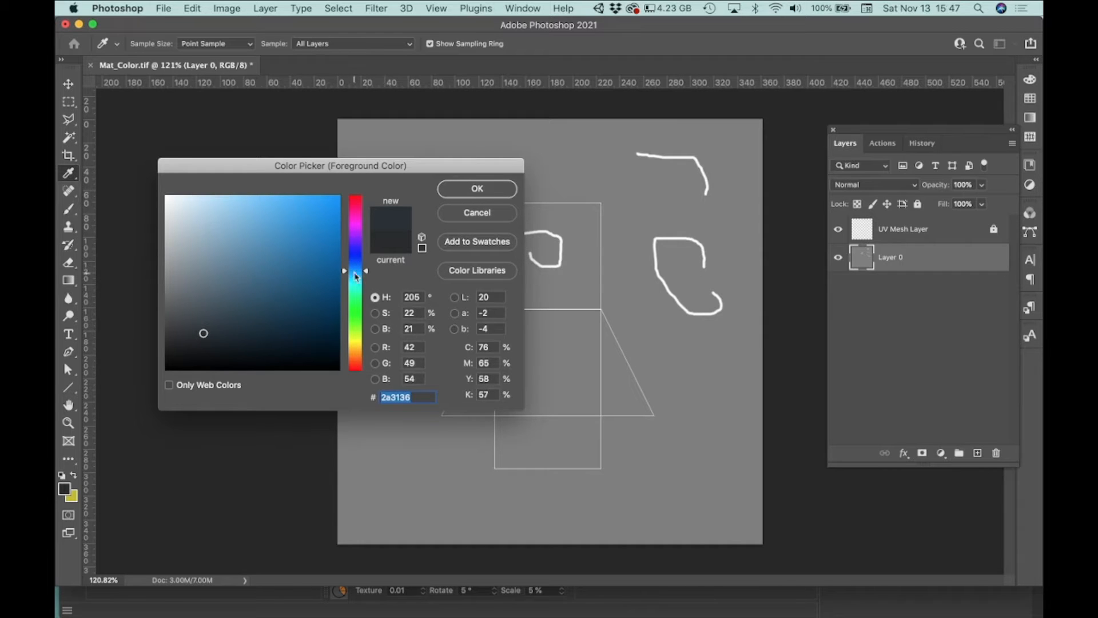
left_click_drag(366, 272, 369, 301)
mouse_move(323, 252)
left_mouse_down()
mouse_move(263, 211)
mouse_move(257, 229)
mouse_move(250, 220)
left_mouse_up()
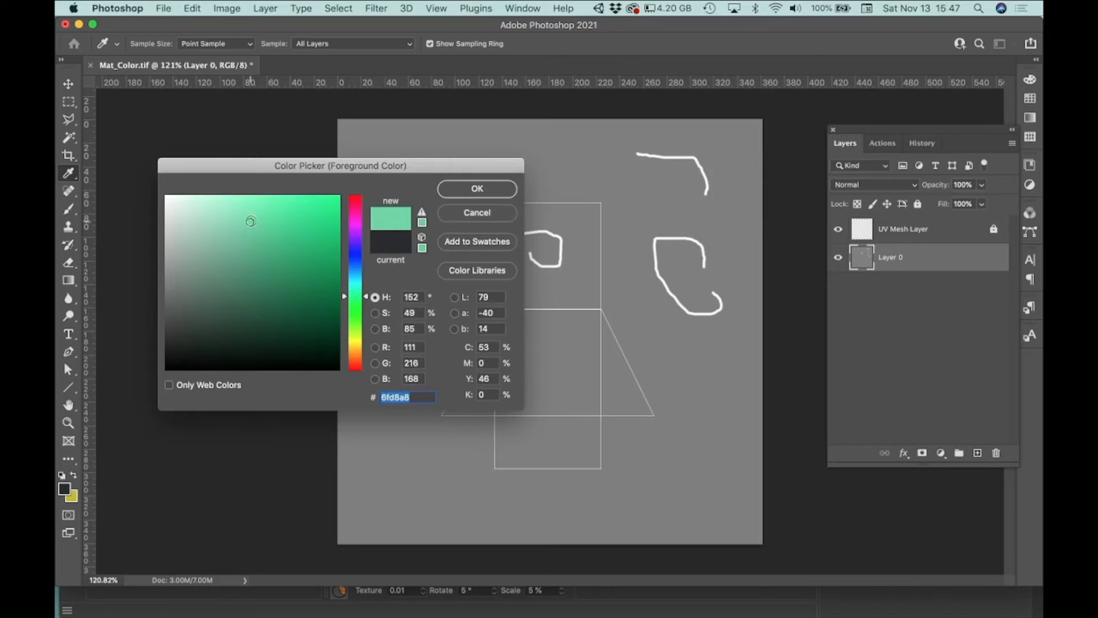
left_click_drag(365, 293, 369, 265)
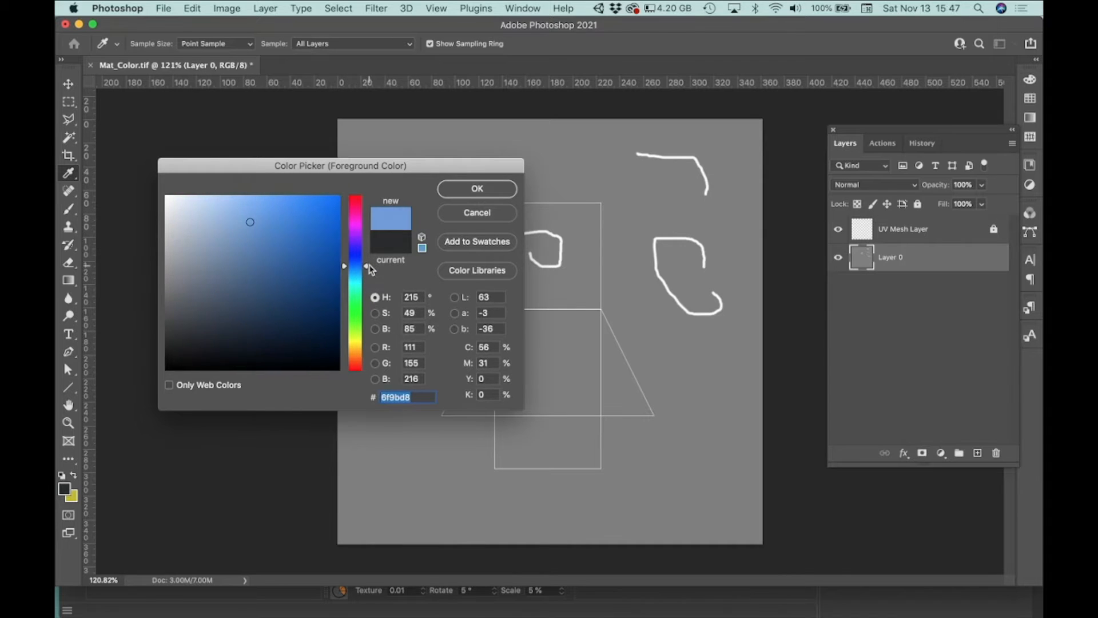
left_click_drag(196, 327, 187, 332)
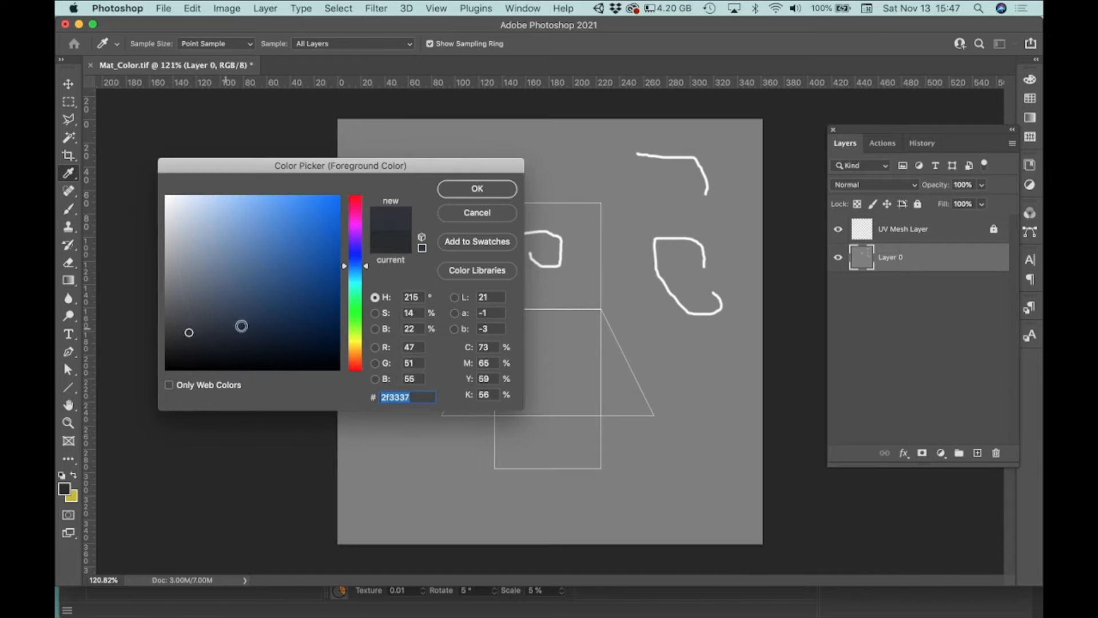
left_click(461, 190)
key("m")
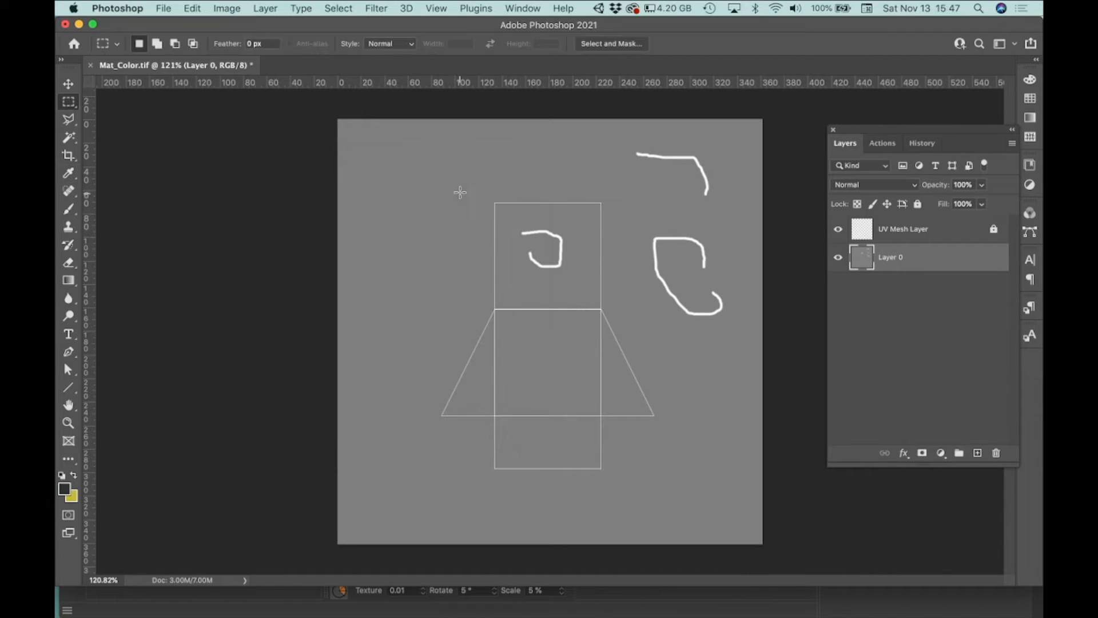
left_click(73, 498)
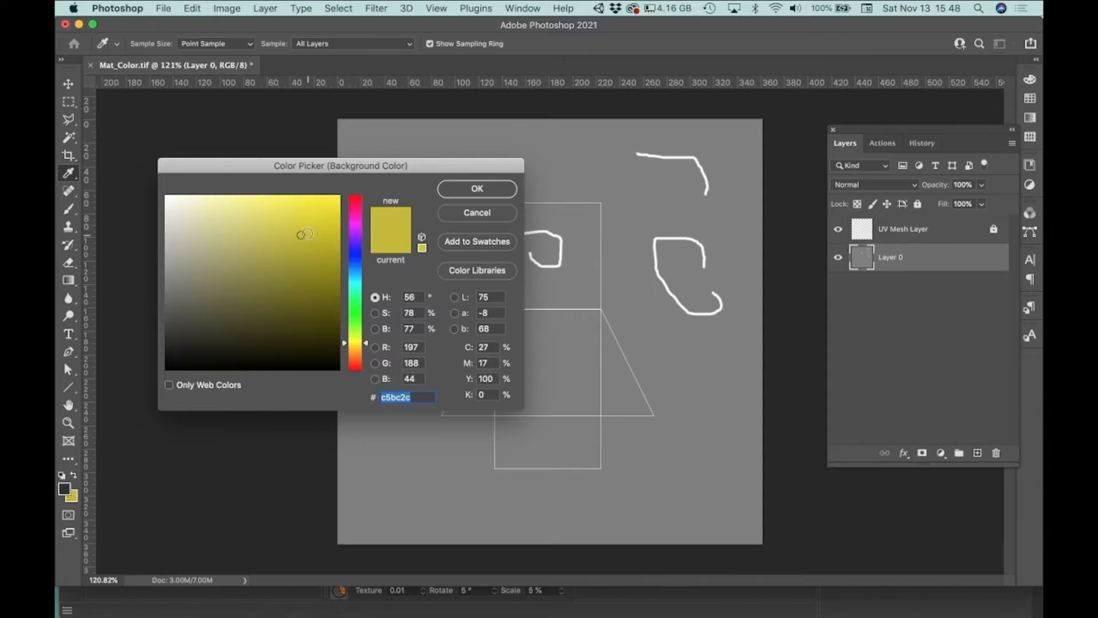
left_click(476, 189)
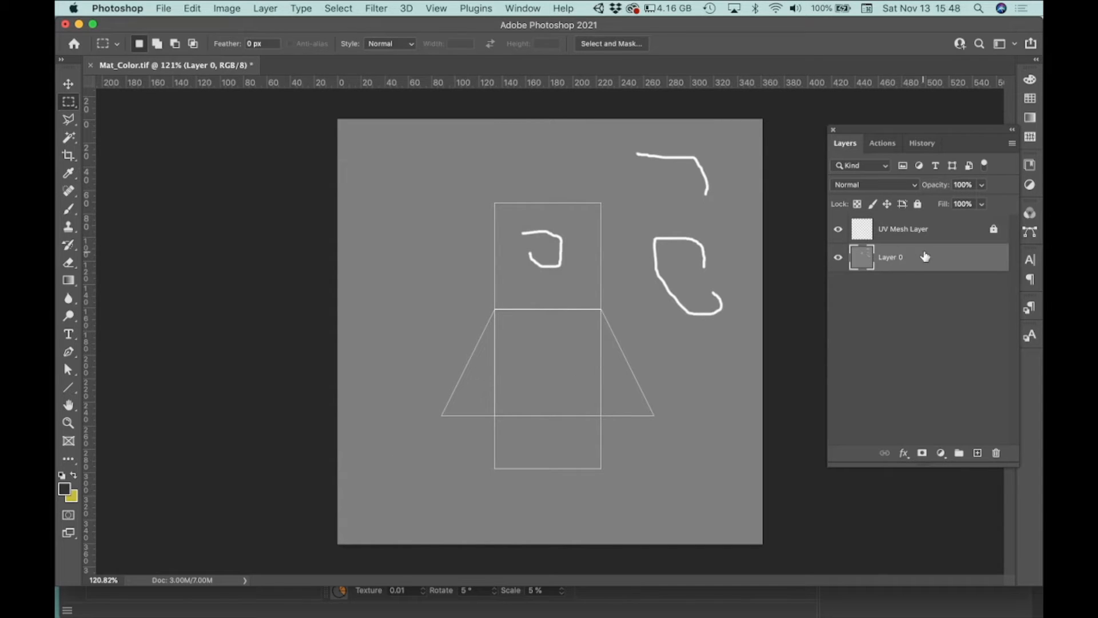
Step: Rename the unlocked layer below the UV mesh as "asphault"
double_click(896, 259)
type("asphault")
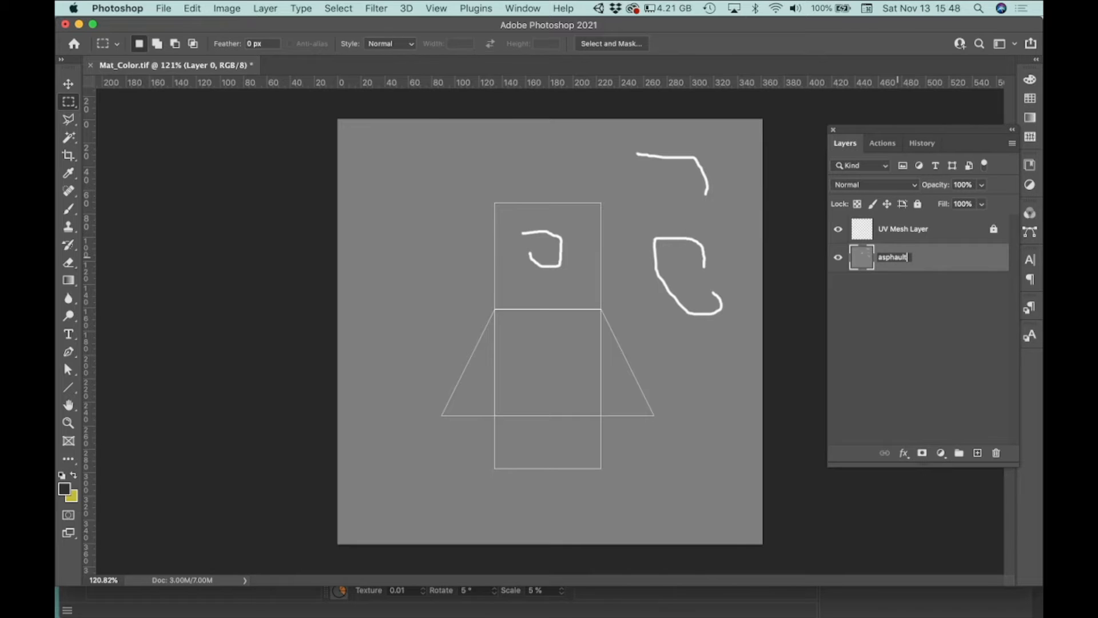
key("Return")
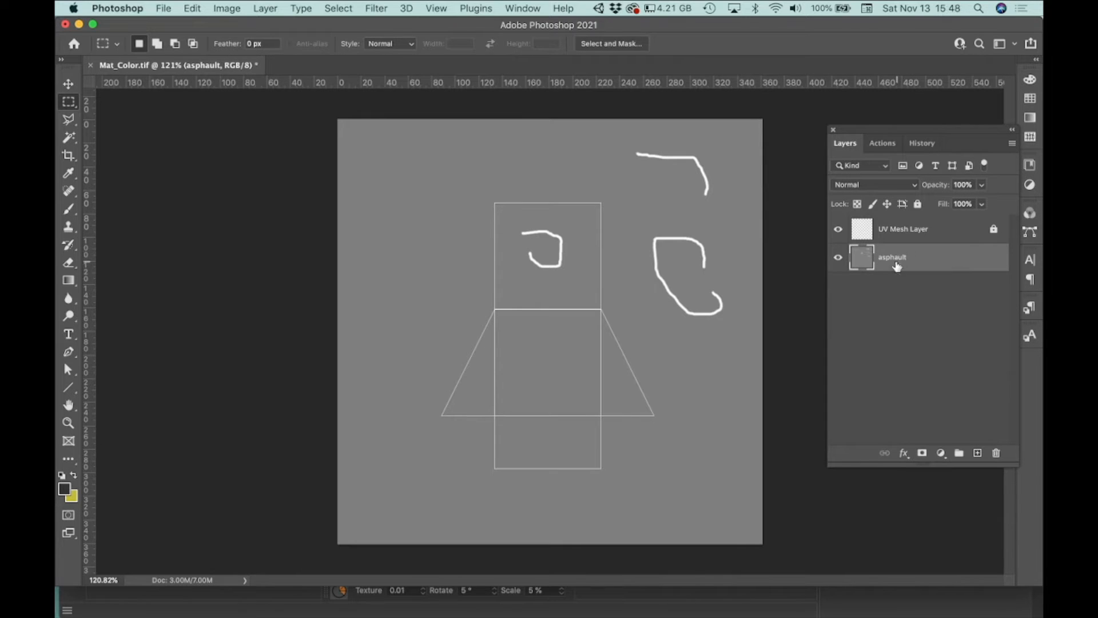
Step: Fill the whole canvas of the asphault layer with the foreground colour at 100% opacity in Normal mode, leaving nothing selected
key("super+a")
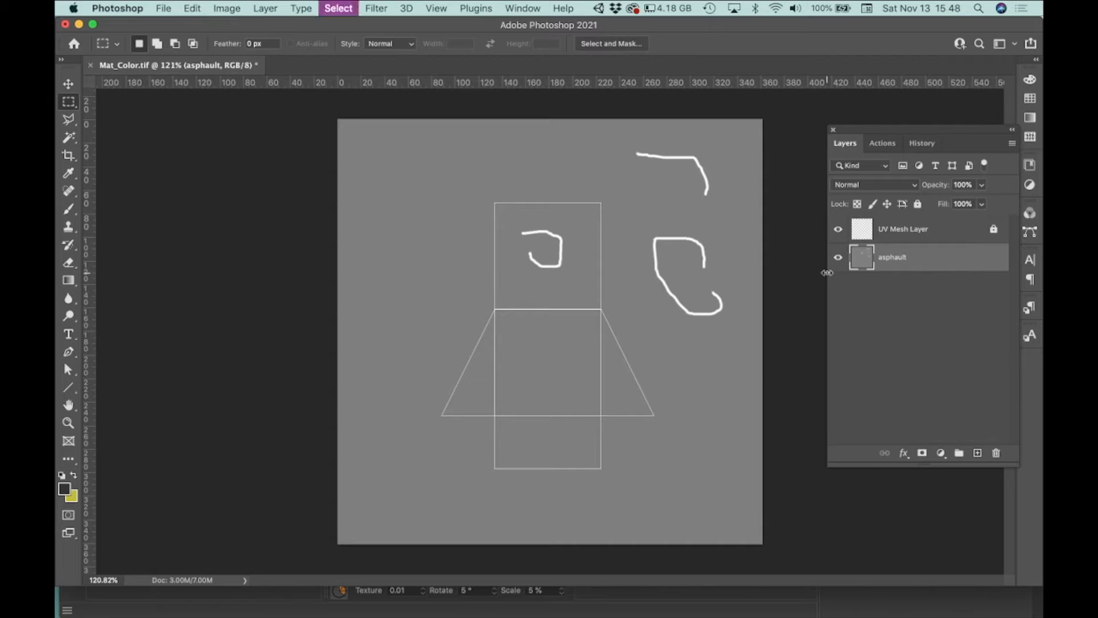
left_click(197, 9)
mouse_move(236, 10)
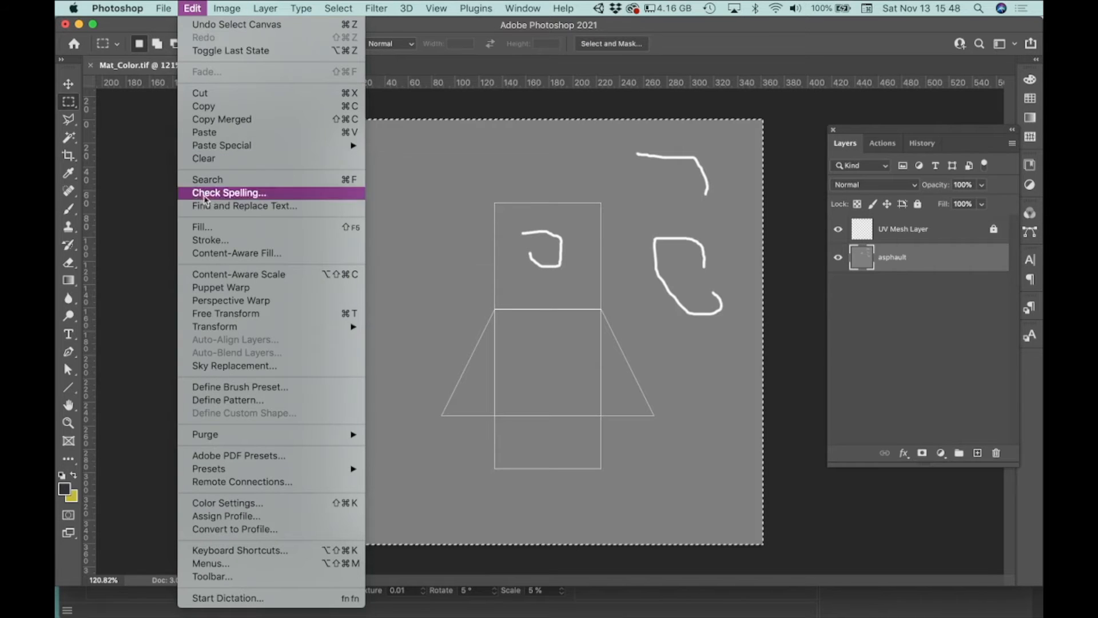
left_click(246, 227)
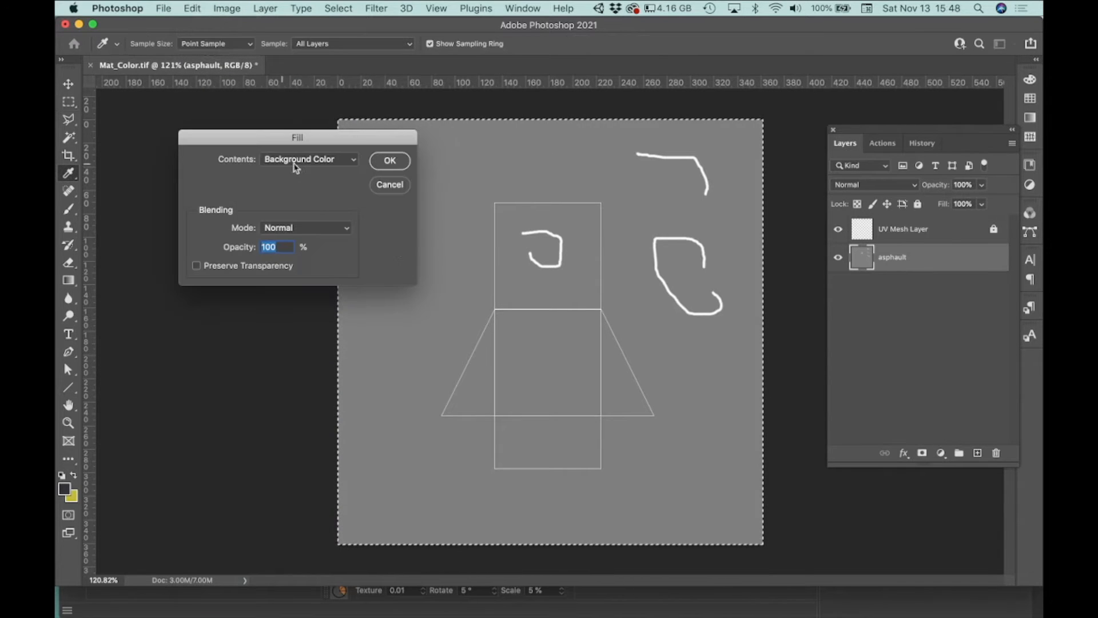
left_click(297, 161)
left_click(300, 147)
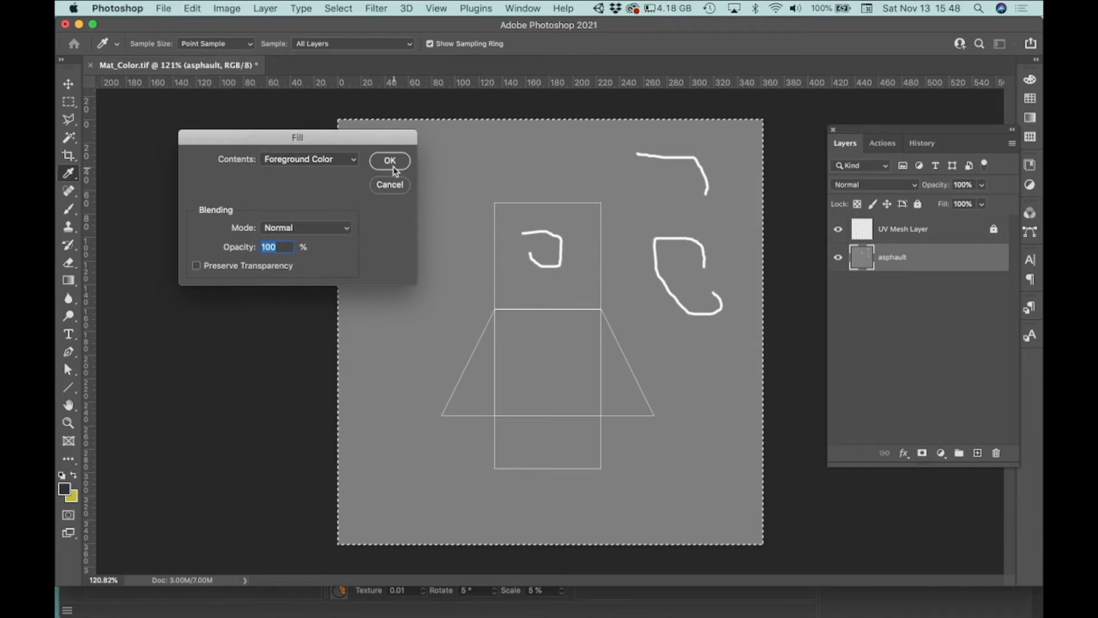
left_click(390, 161)
key("m")
key("super+d")
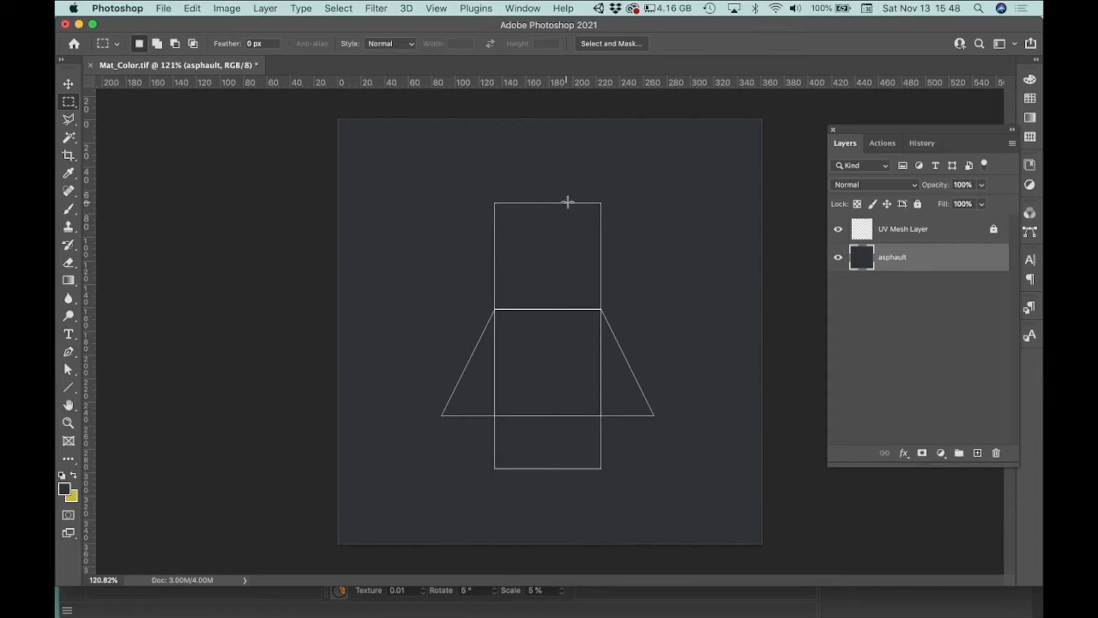
Step: Add a new layer between the asphault and UV mesh layers and name it "stripe"
left_click(980, 453)
double_click(896, 266)
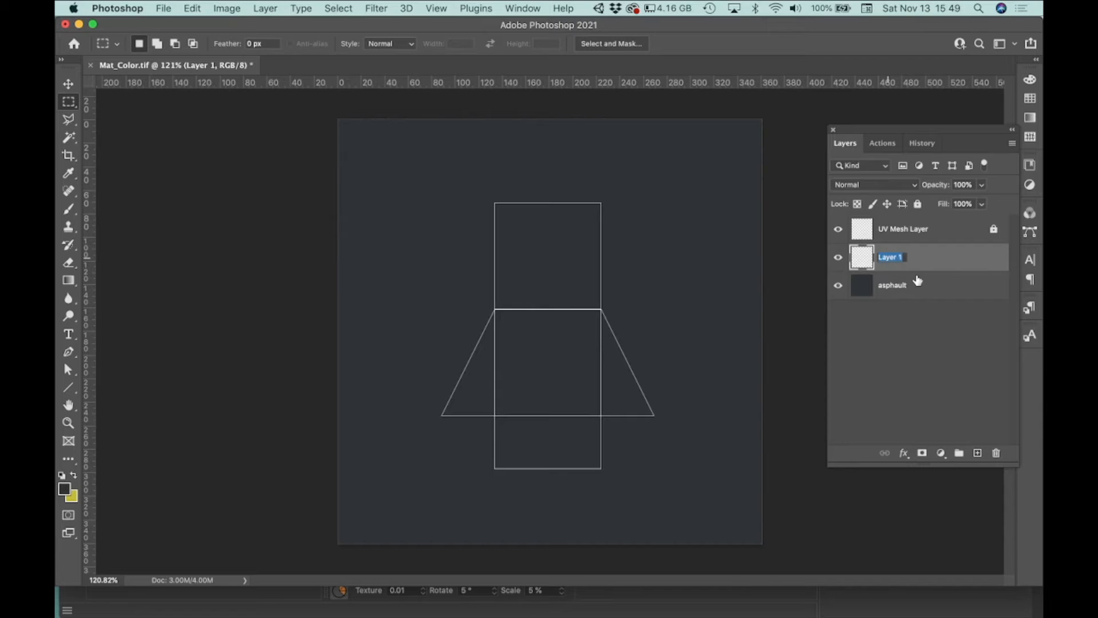
type("stripe")
key("Return")
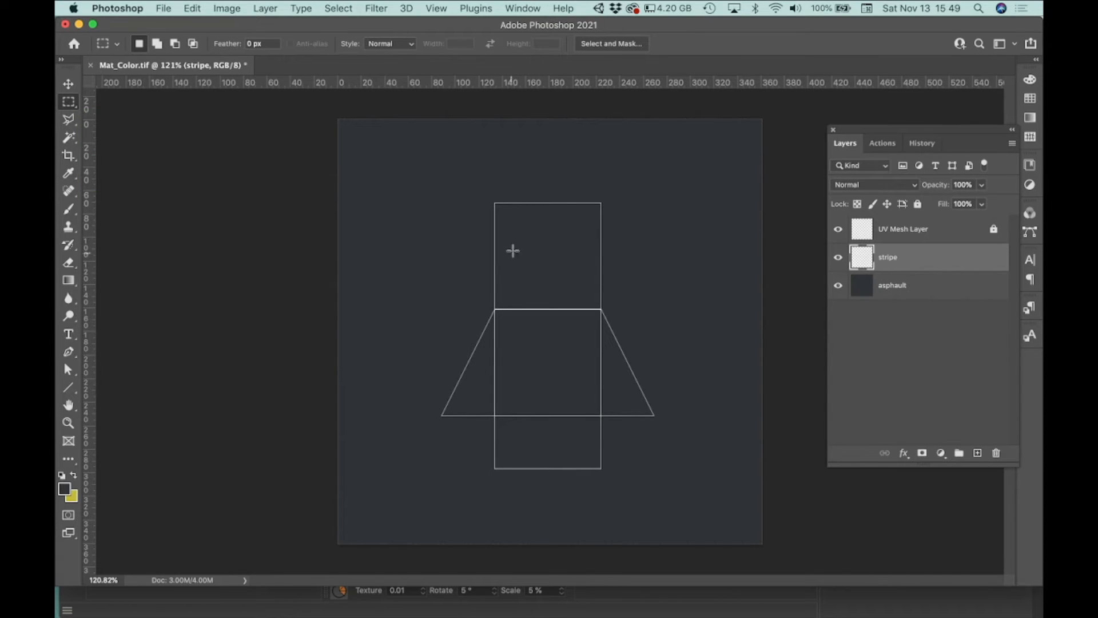
Step: Select a narrow vertical strip just left of the UV mesh's centre, extending past its upper and lower edges, and lock the asphault layer
left_click_drag(533, 181, 539, 485)
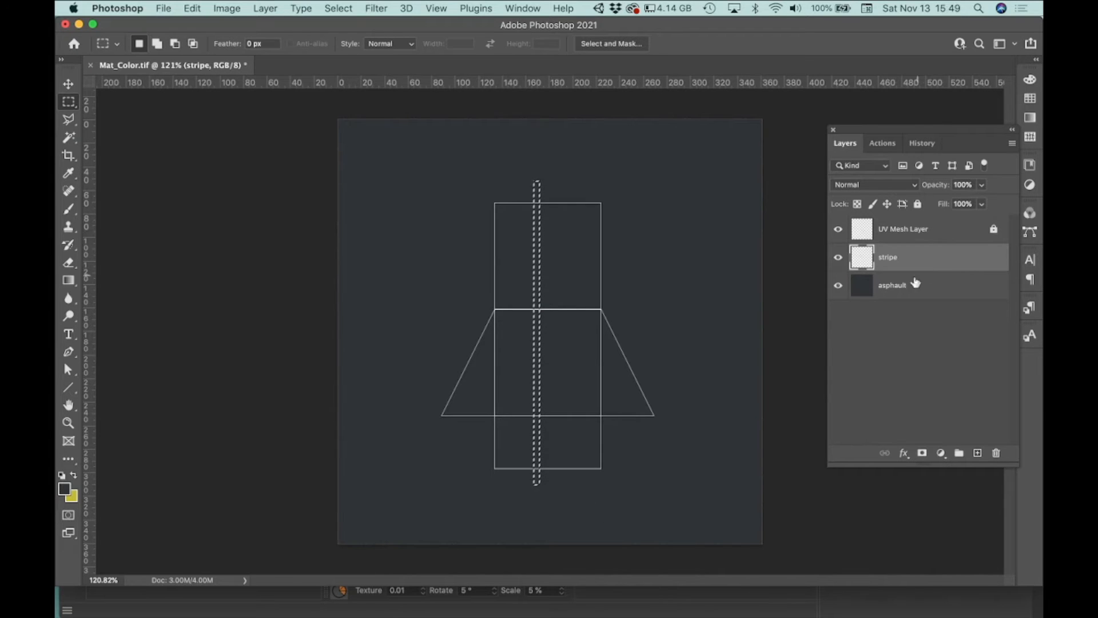
left_click(942, 289)
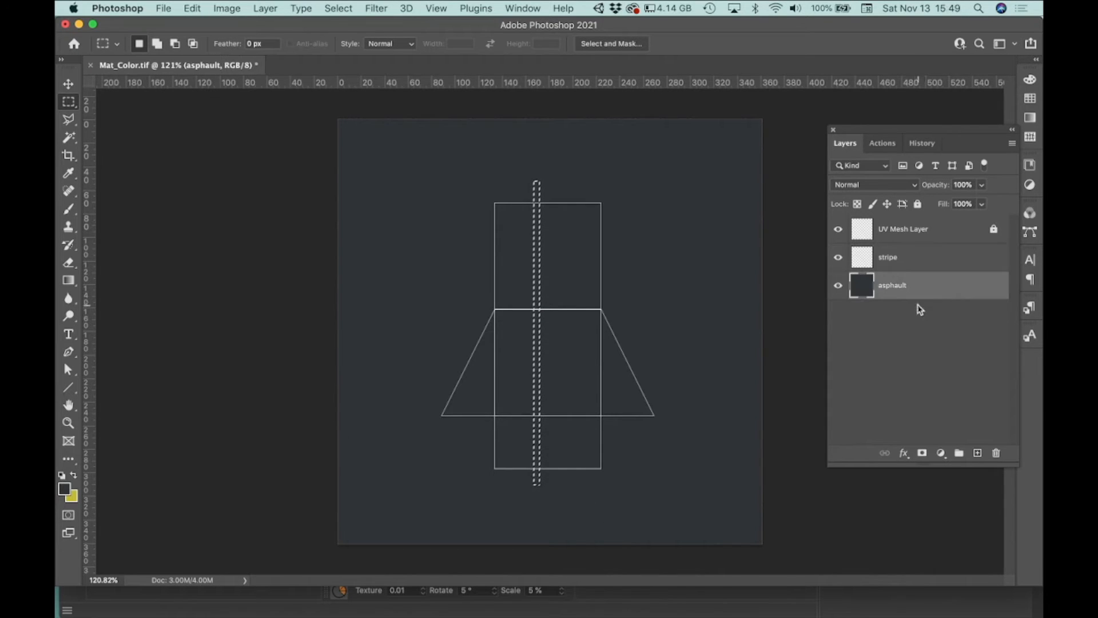
left_click(918, 204)
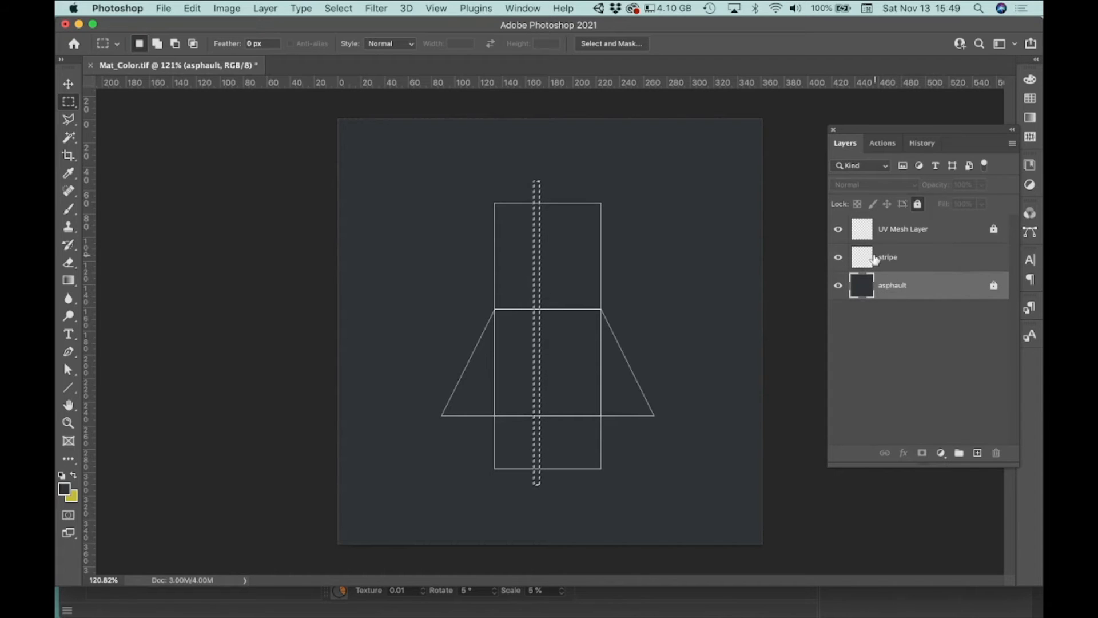
Step: Fill the selected strip on the stripe layer with the yellow background colour at 100% opacity and deselect it
left_click(914, 261)
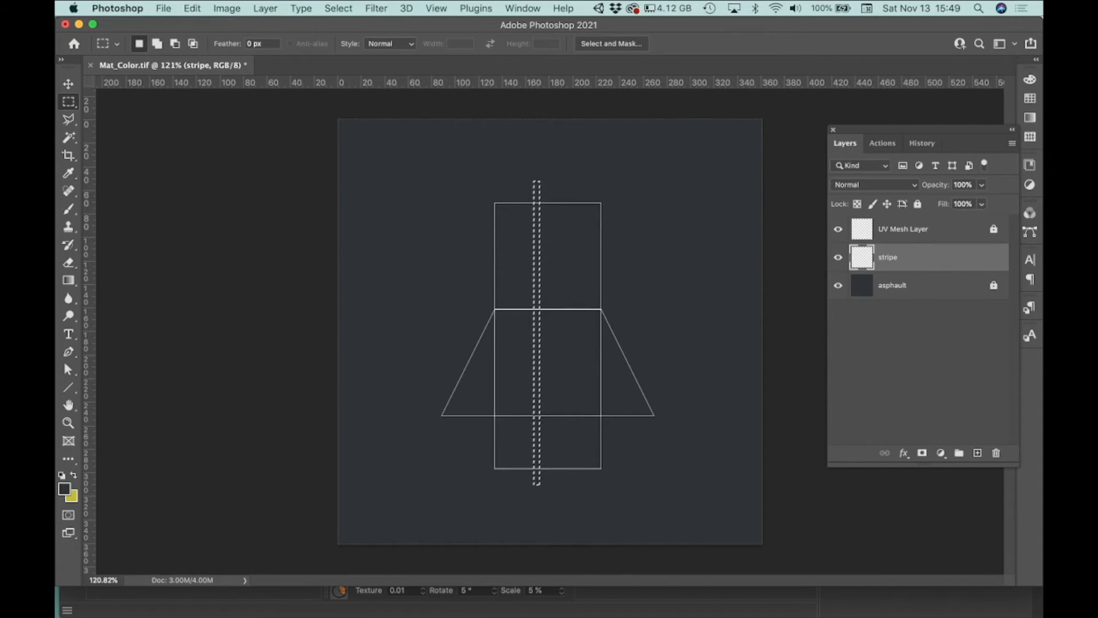
left_click(193, 8)
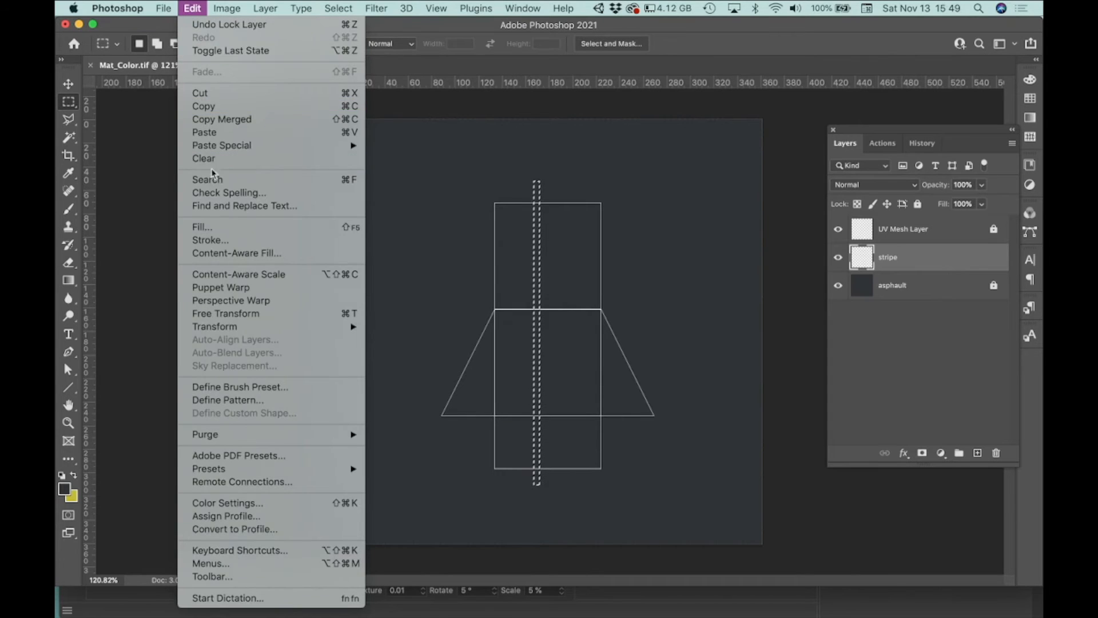
left_click(212, 228)
left_click(309, 160)
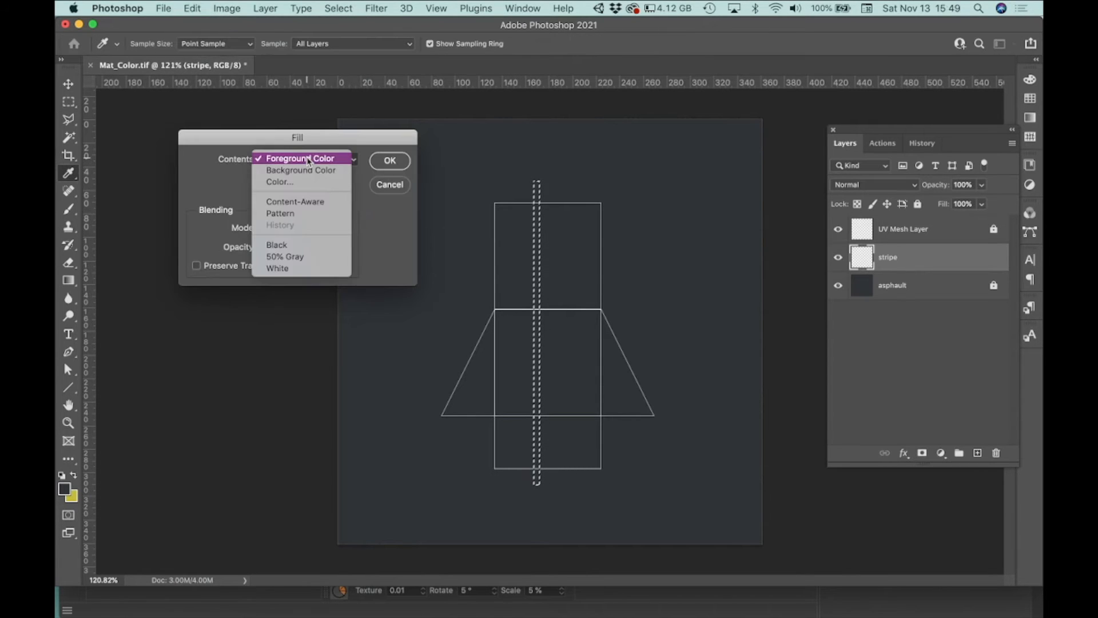
left_click(308, 171)
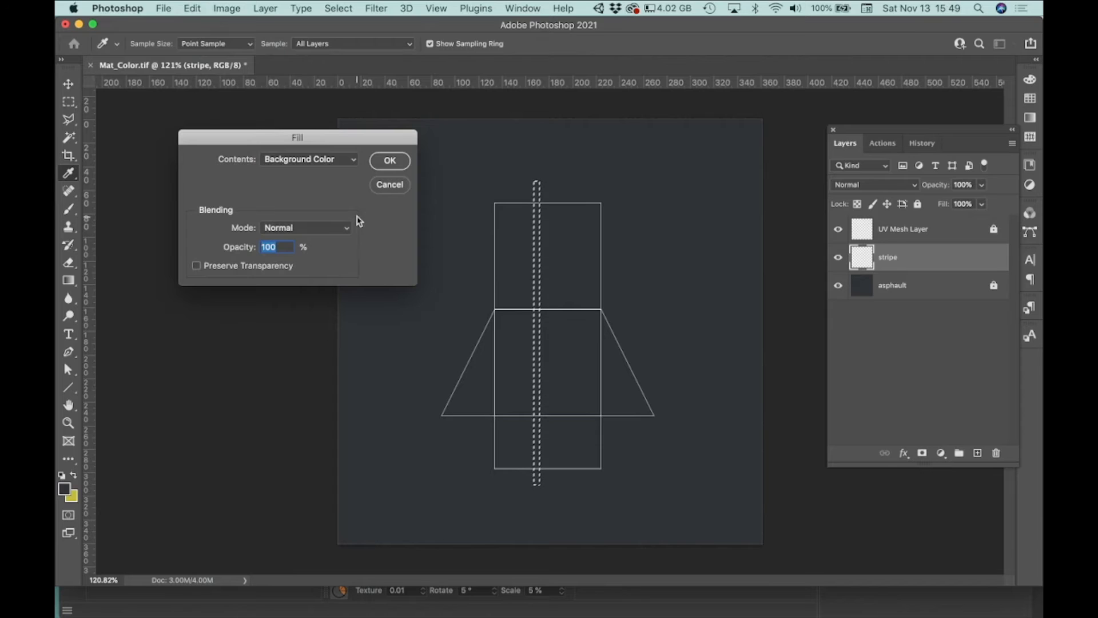
left_click(391, 162)
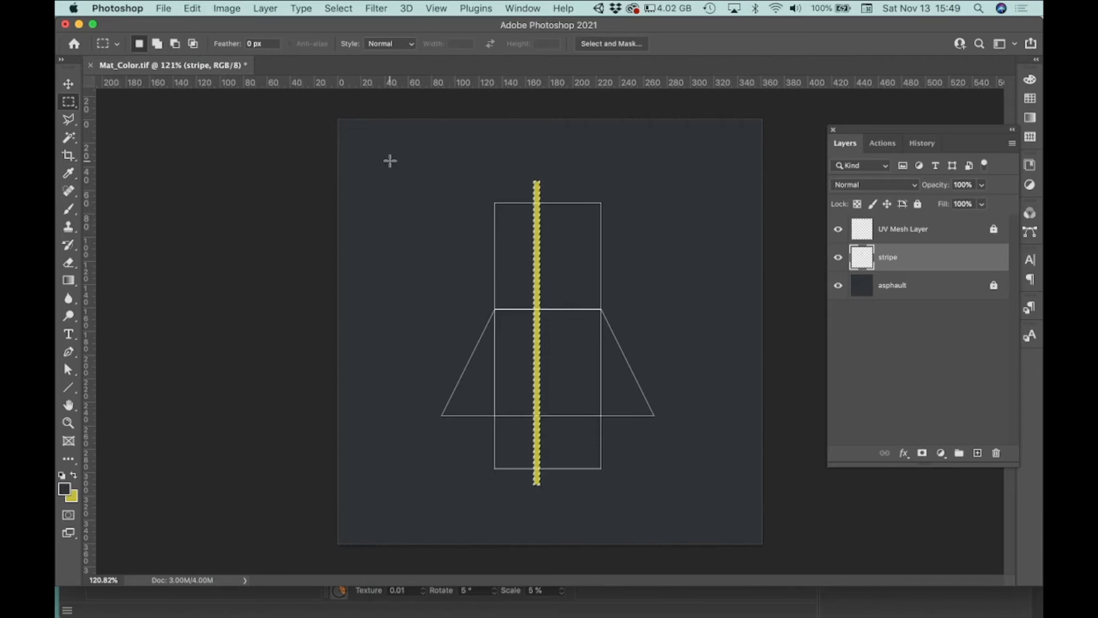
left_click(599, 418)
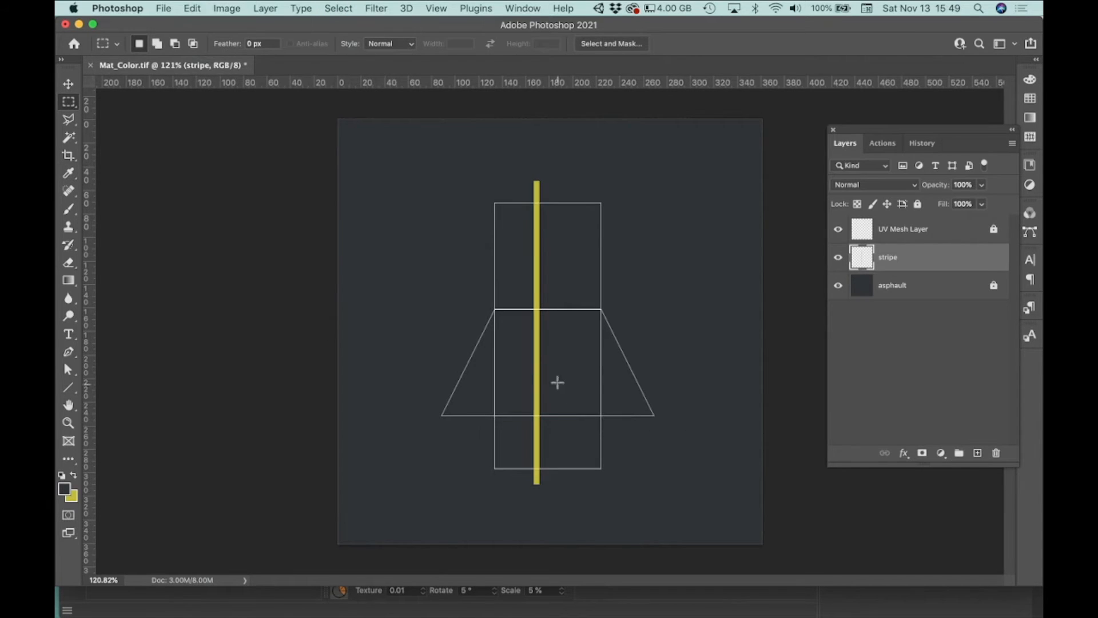
Step: Move the yellow stripe sideways onto the vertical centre line of the UV mesh
scroll(593, 355, "up", 3)
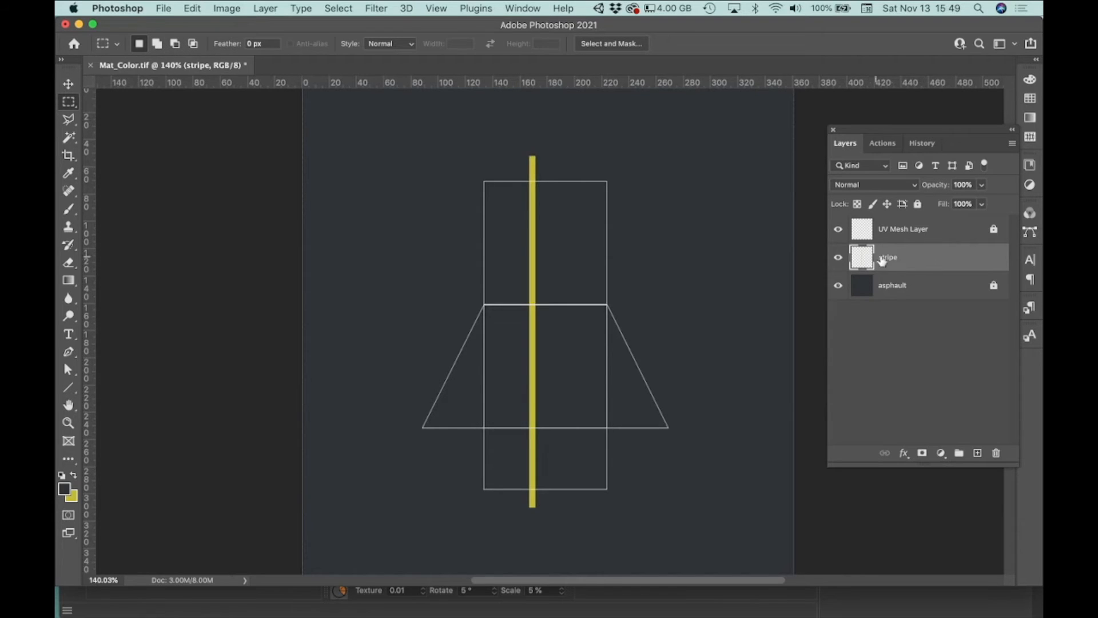
left_click(68, 84)
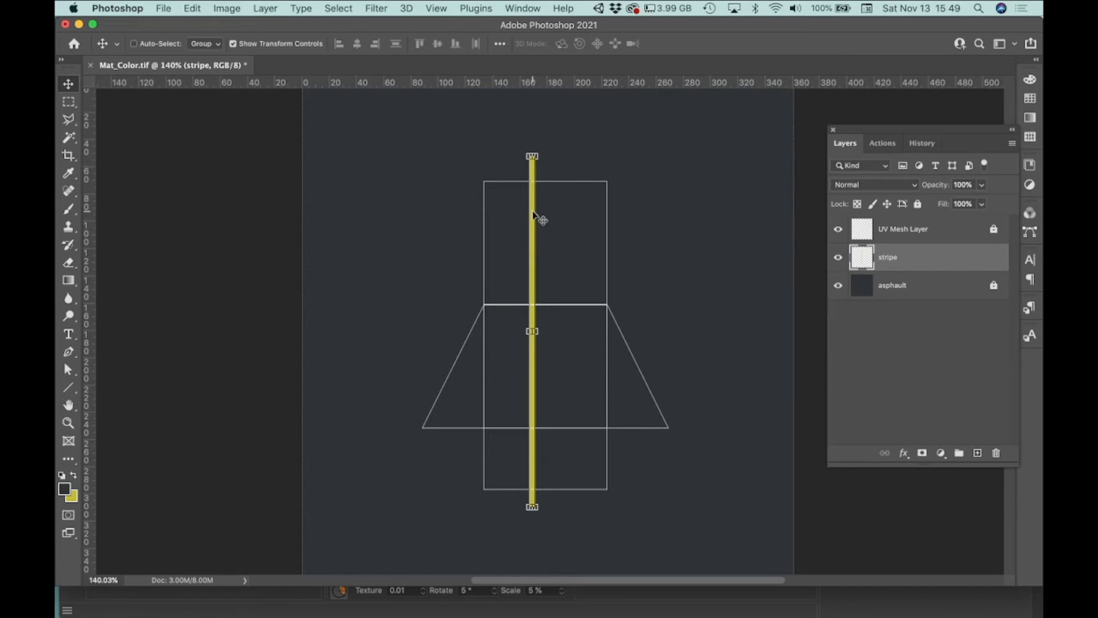
left_click_drag(531, 213, 544, 222)
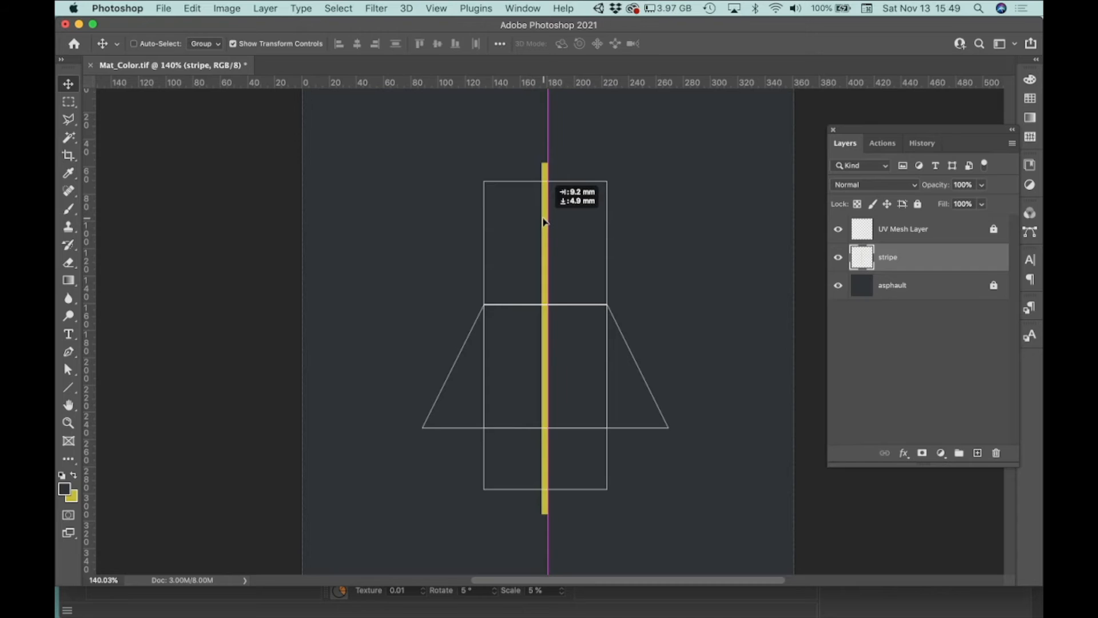
left_click_drag(543, 221, 543, 222)
scroll(632, 221, "up", 5)
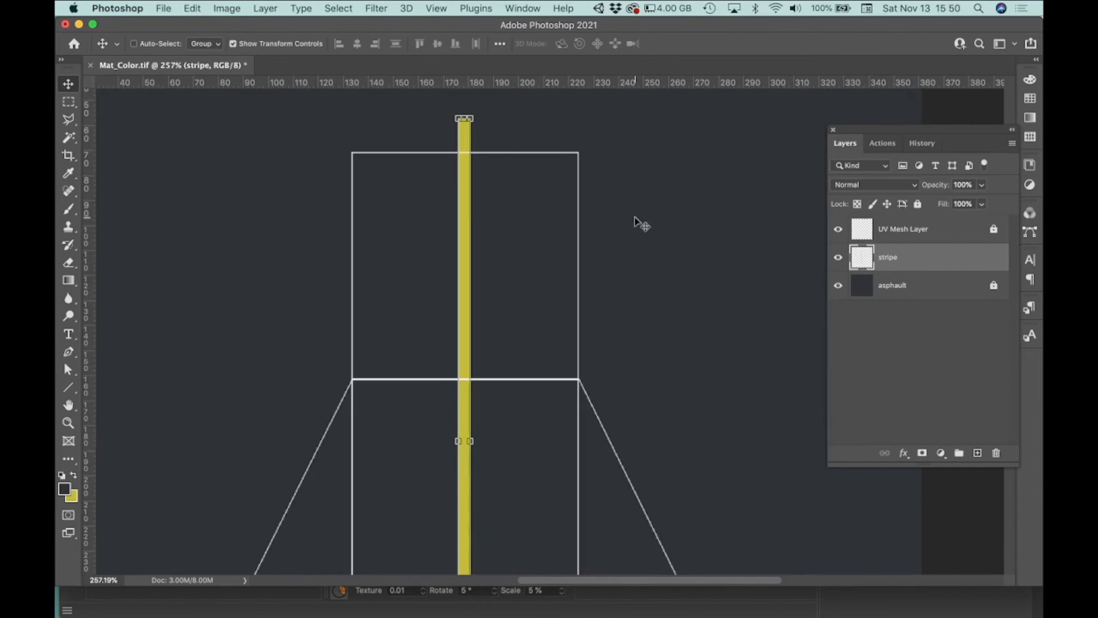
scroll(454, 431, "up", 1)
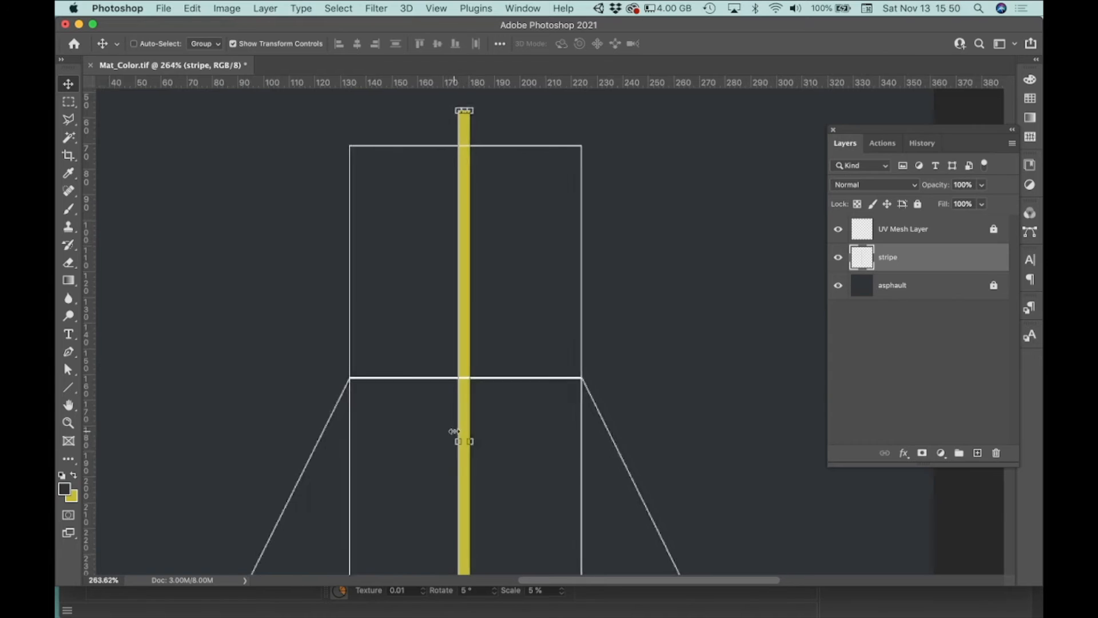
scroll(453, 432, "up", 10)
left_click_drag(533, 484, 494, 482)
scroll(530, 363, "down", 15)
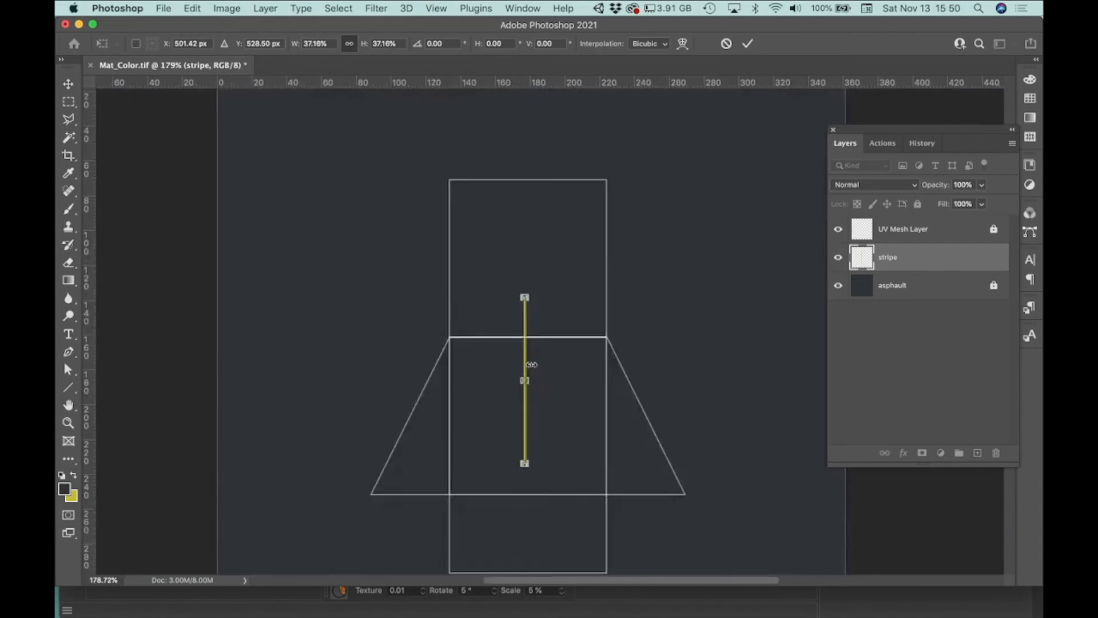
scroll(534, 366, "up", 8)
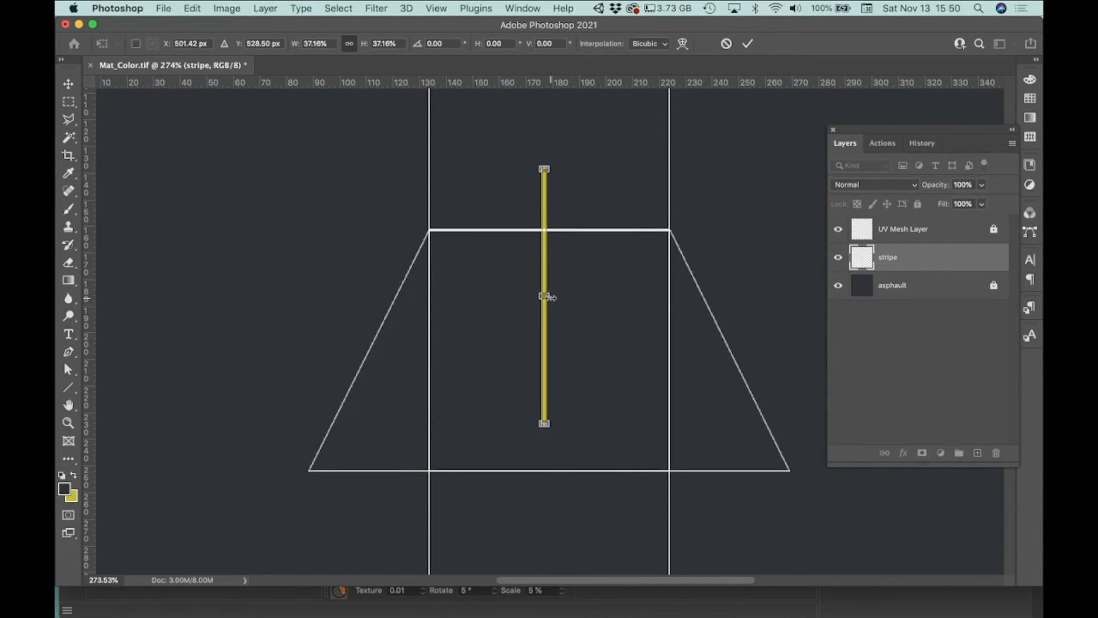
left_click_drag(549, 296, 549, 297)
key("super+z")
key("super+z")
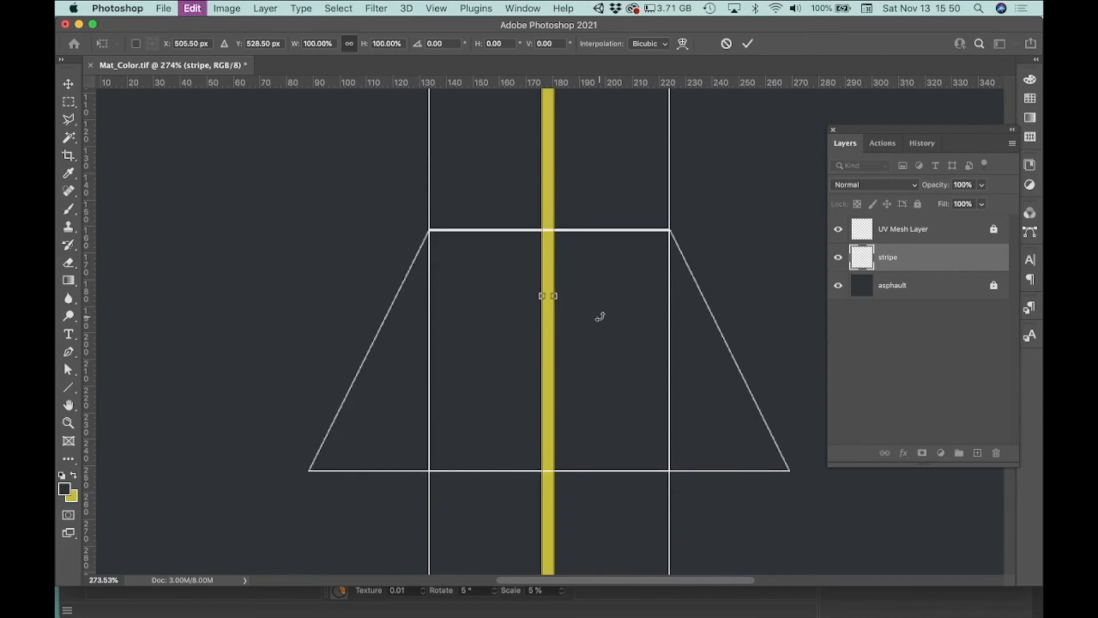
Step: Narrow the stripe to 38.46% of its width, keeping its height at 100%, and apply the transform
scroll(583, 294, "down", 3)
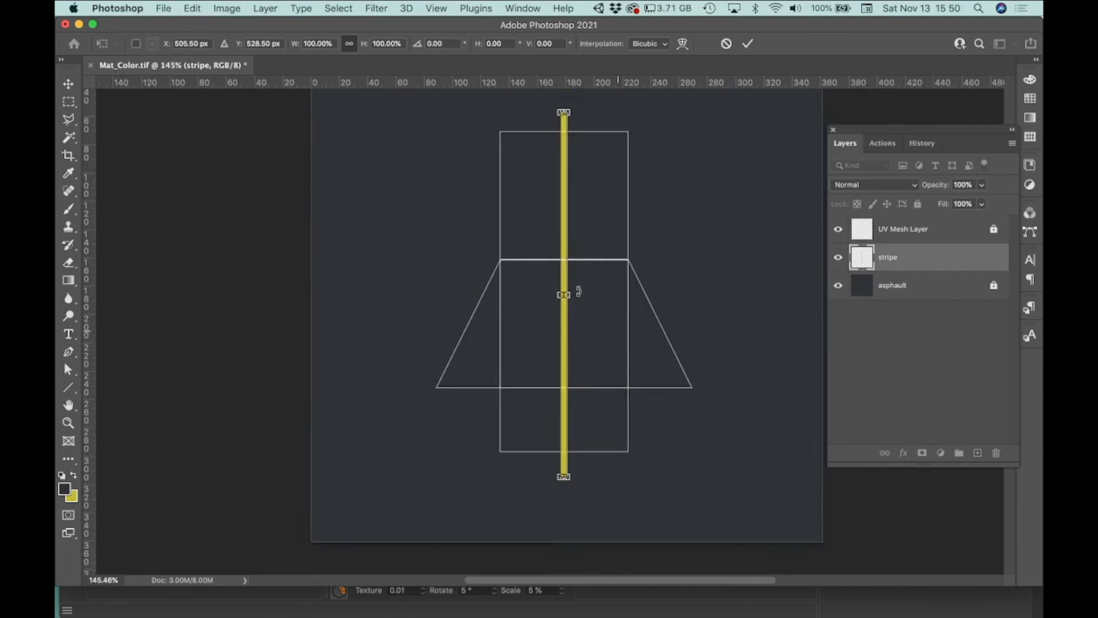
scroll(583, 294, "up", 4)
scroll(616, 300, "down", 4)
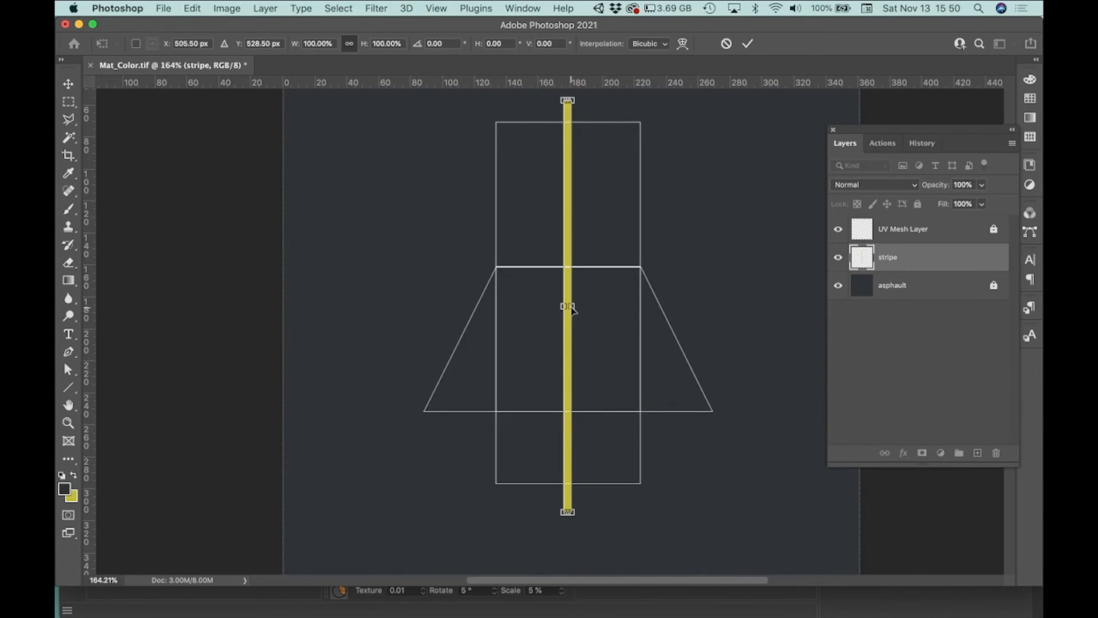
mouse_move(570, 306)
left_mouse_down()
mouse_move(607, 308)
mouse_move(582, 307)
left_mouse_up()
scroll(595, 311, "up", 8)
scroll(586, 318, "down", 3)
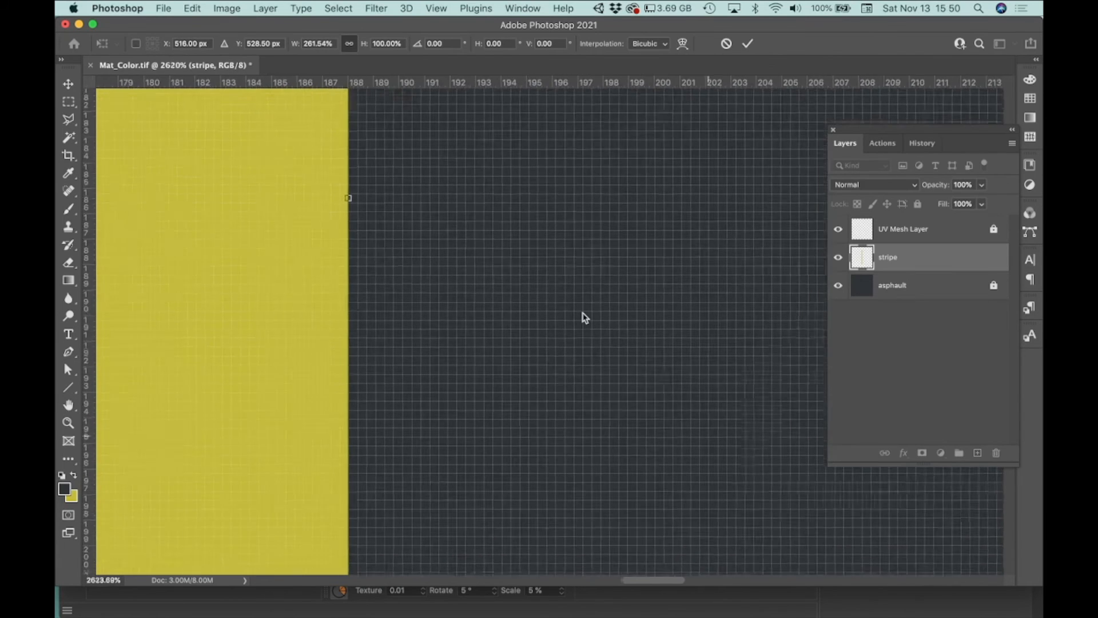
left_click_drag(422, 235, 255, 236)
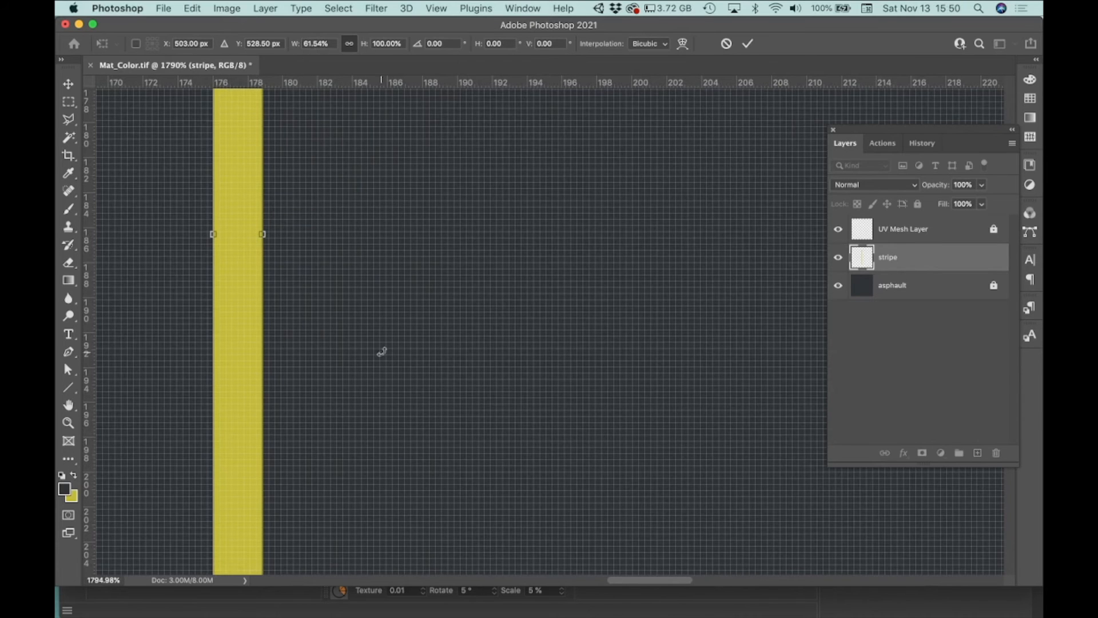
scroll(336, 297, "down", 10)
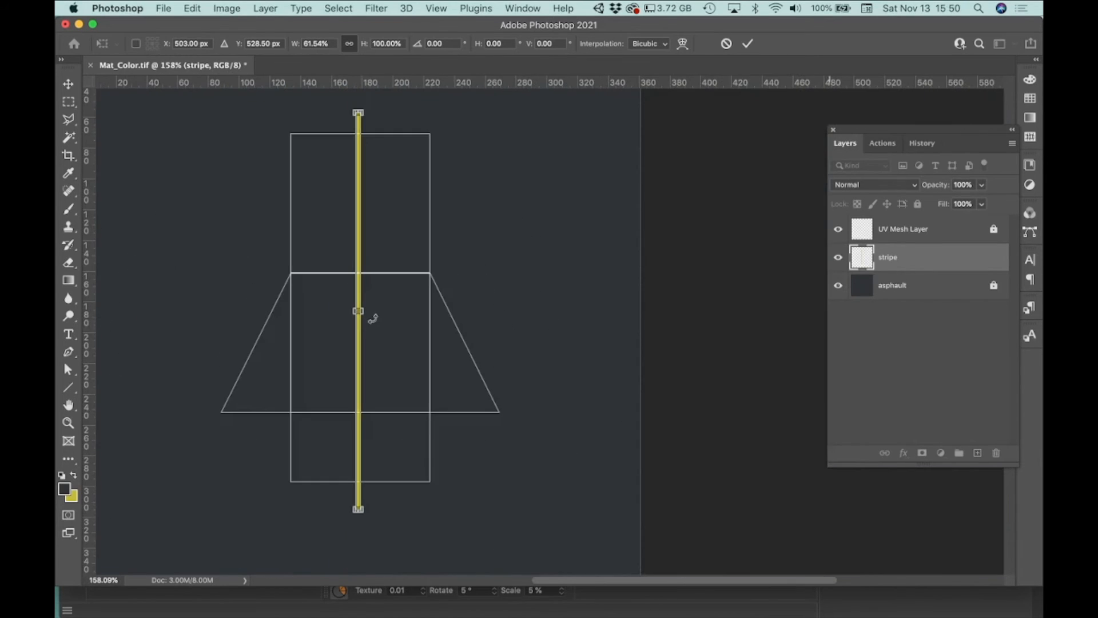
scroll(376, 330, "up", 6)
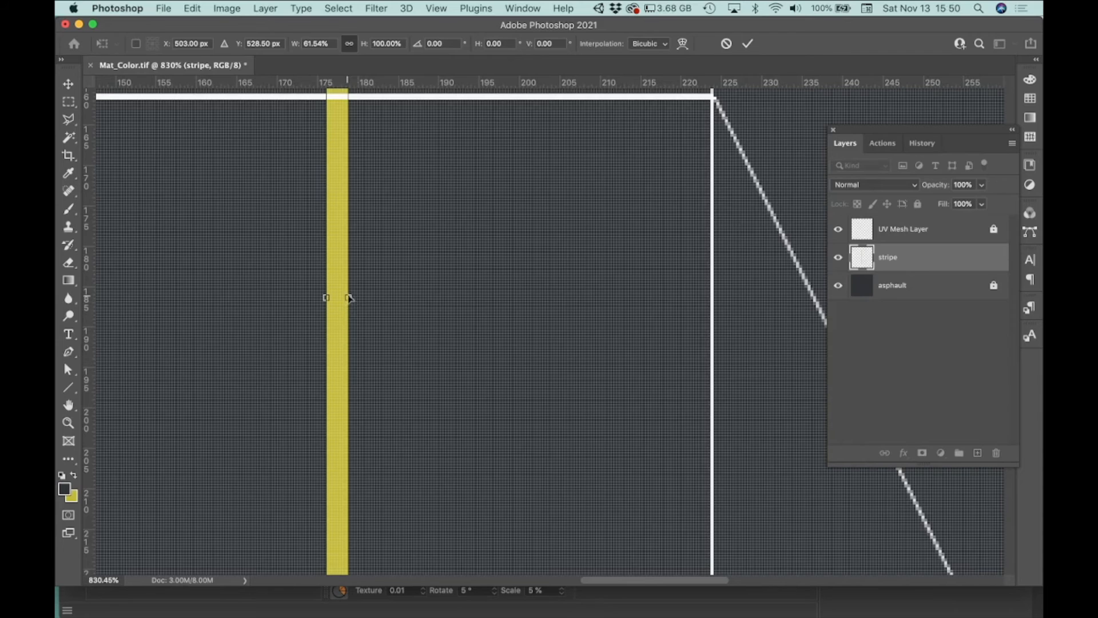
left_click_drag(347, 298, 335, 297)
key("super+0")
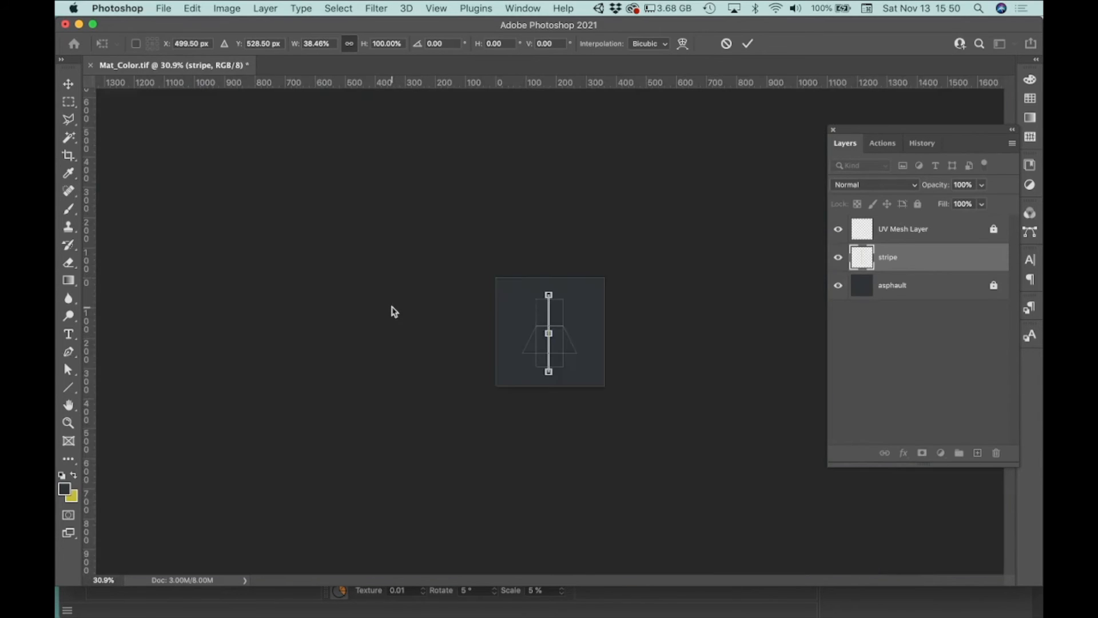
scroll(399, 316, "up", 3)
scroll(443, 321, "up", 1)
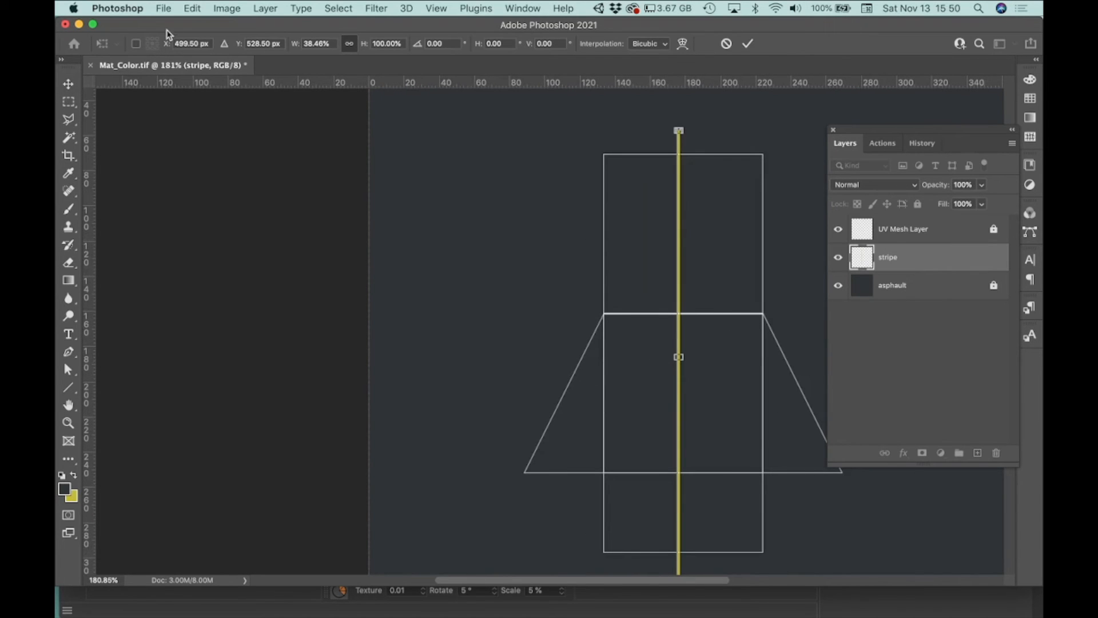
left_click(68, 84)
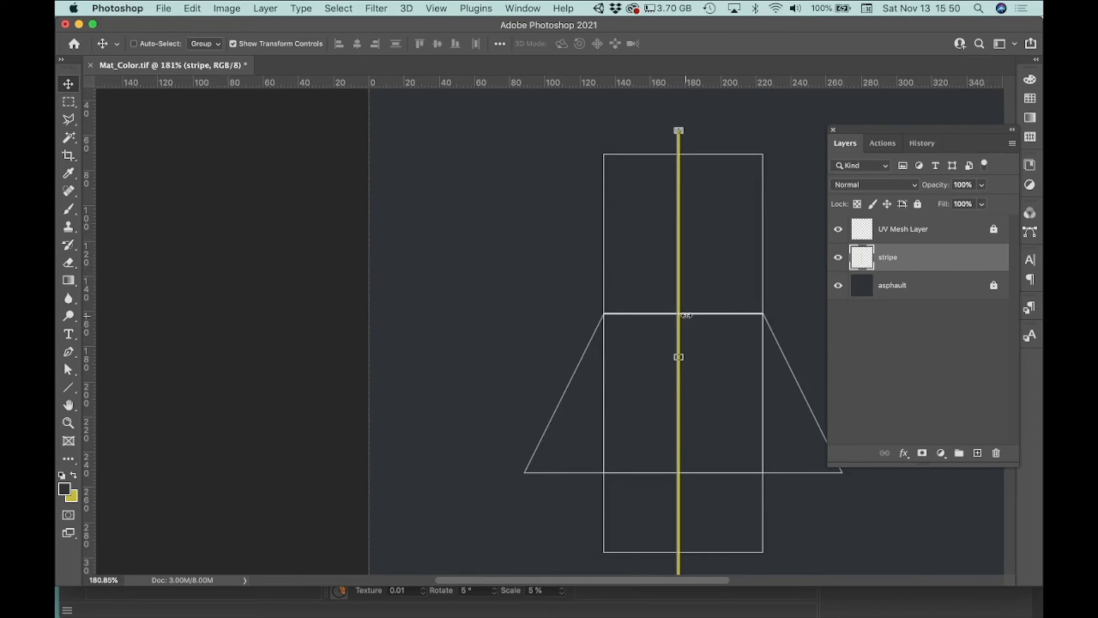
Step: Duplicate the stripe just to its right to form a double road line, and check the gap between the lines
left_click_drag(681, 310, 686, 308)
scroll(688, 300, "up", 5)
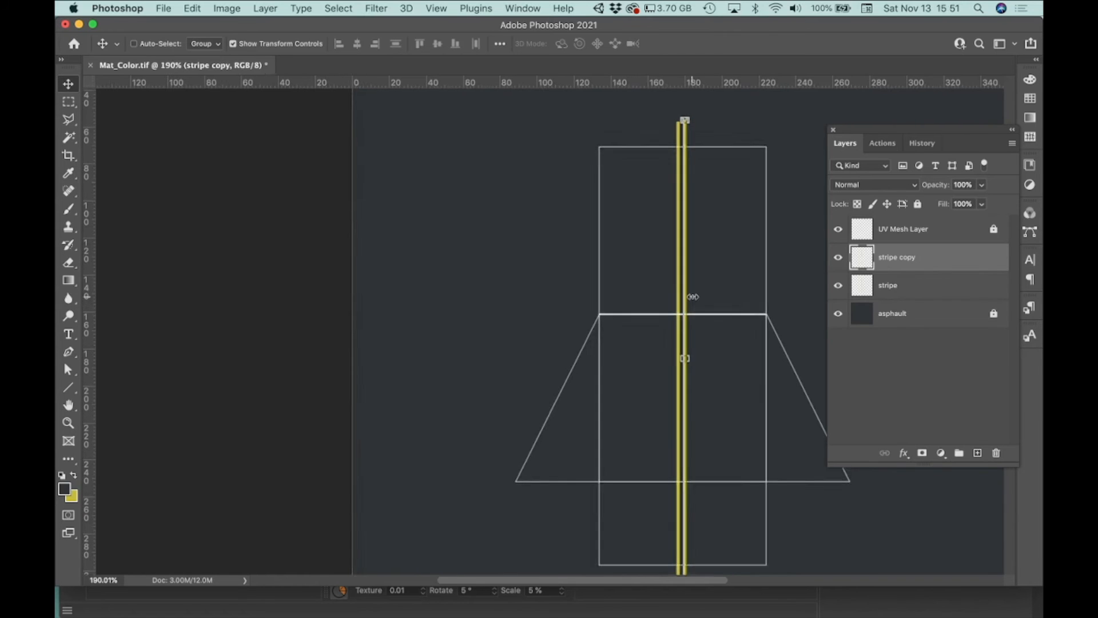
scroll(690, 295, "down", 5)
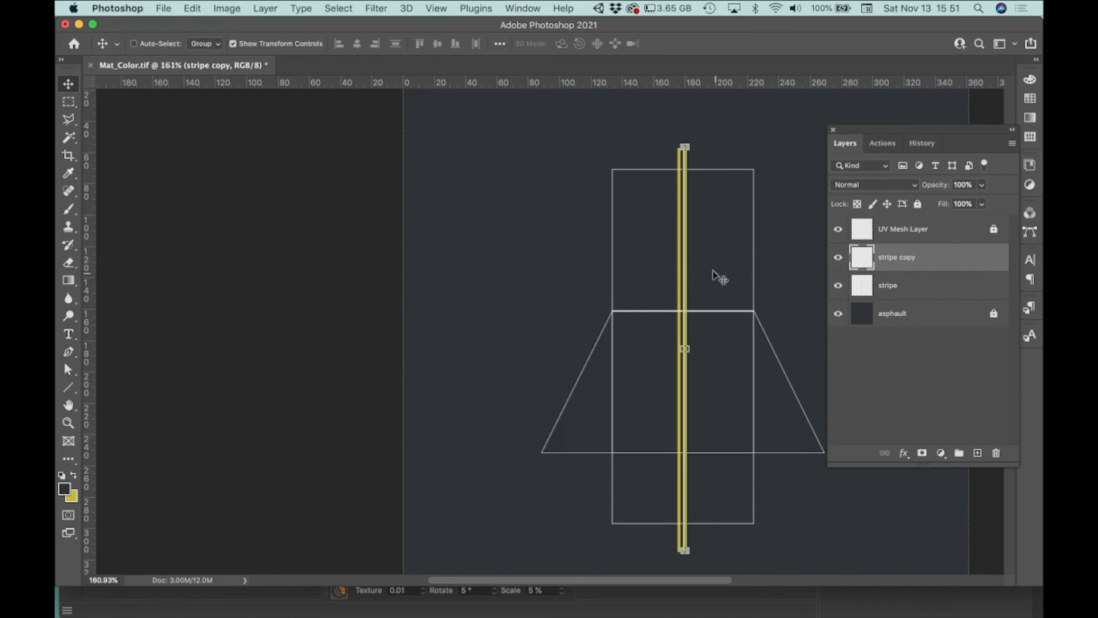
scroll(713, 260, "up", 5)
scroll(704, 256, "down", 5)
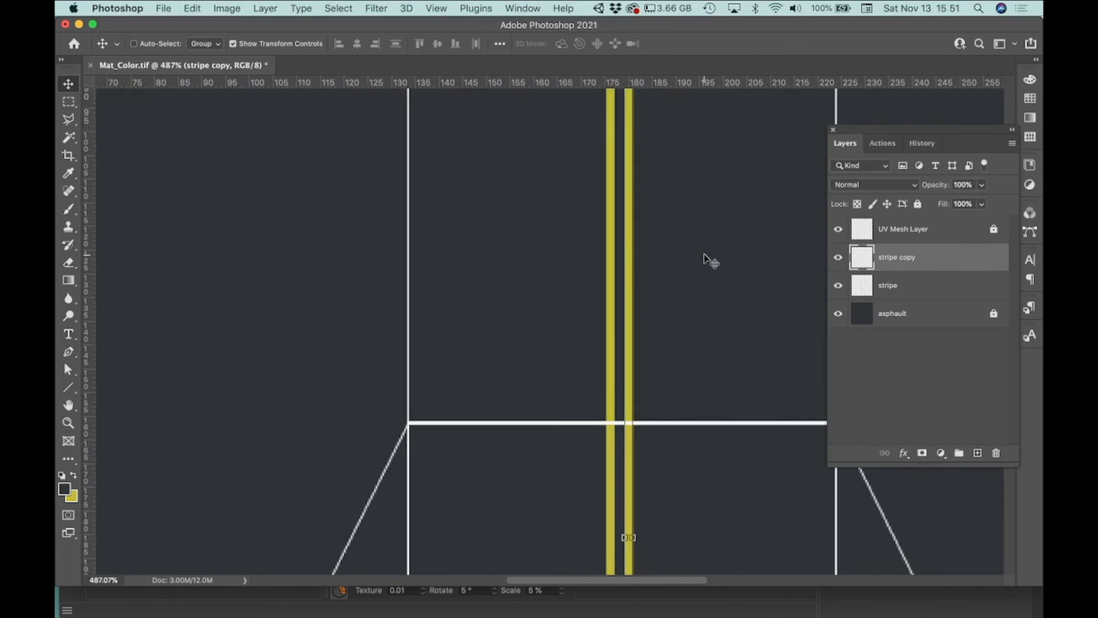
scroll(708, 254, "down", 2)
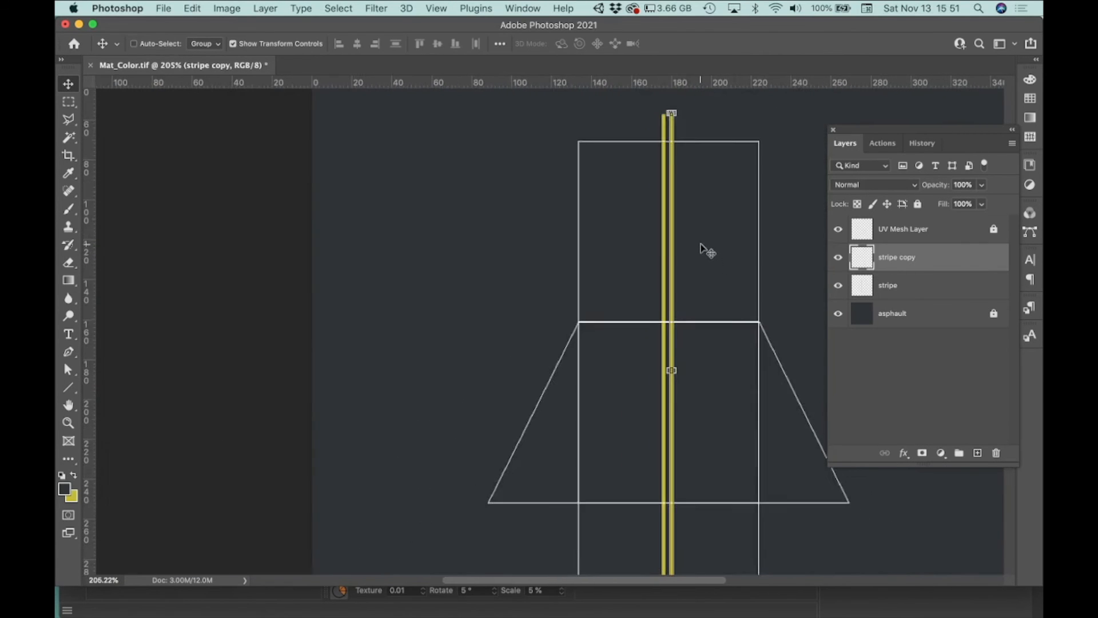
Step: Shift the duplicated stripe slightly closer to the original stripe to narrow the gap
left_click_drag(672, 273, 672, 273)
scroll(678, 250, "up", 2)
scroll(678, 252, "up", 3)
scroll(678, 251, "down", 5)
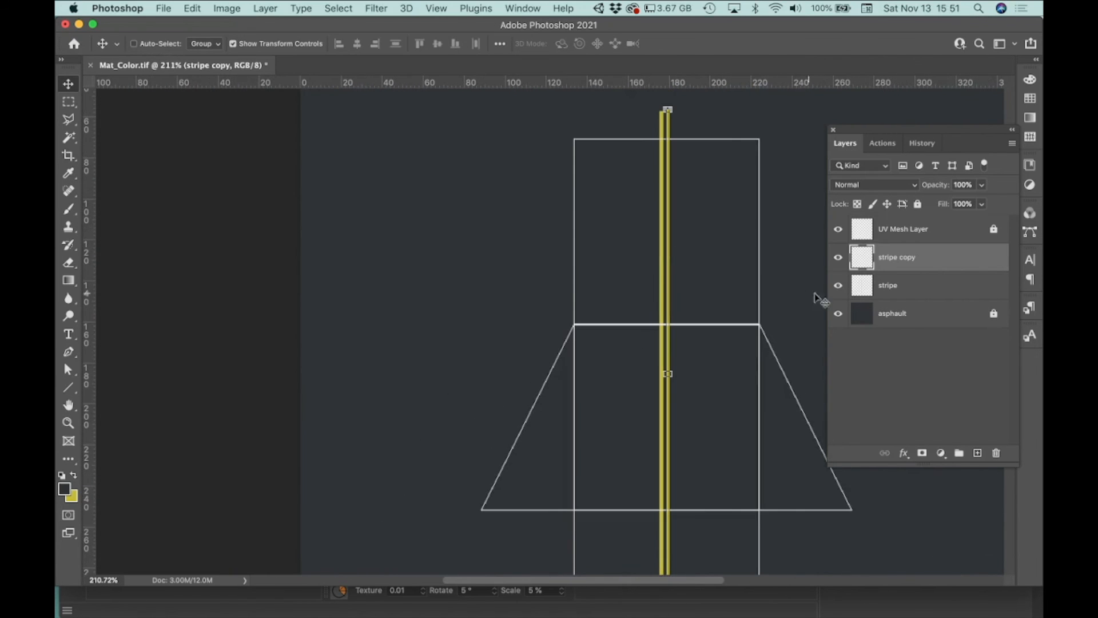
Step: Merge the stripe copy and stripe layers into a single layer
left_click(900, 291, "shift")
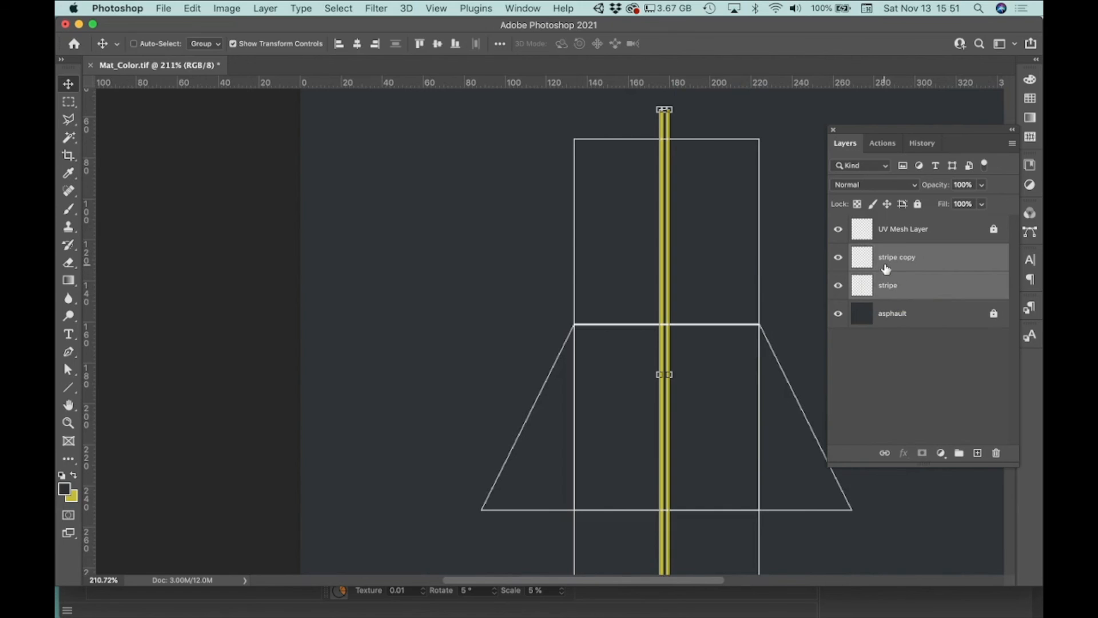
left_click(900, 257)
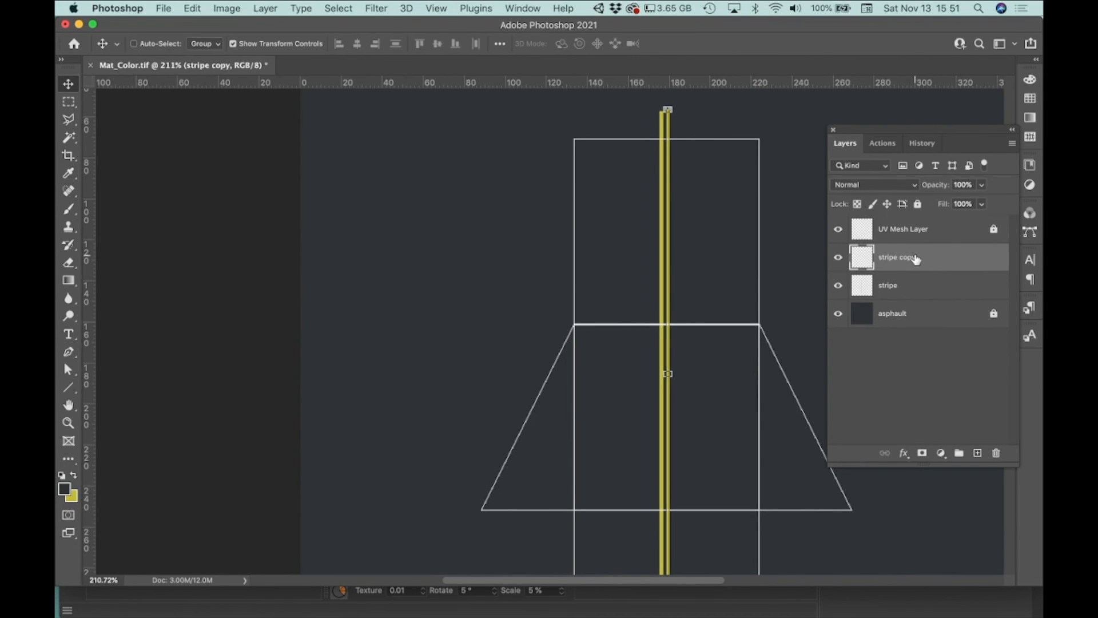
left_click(918, 289, "shift")
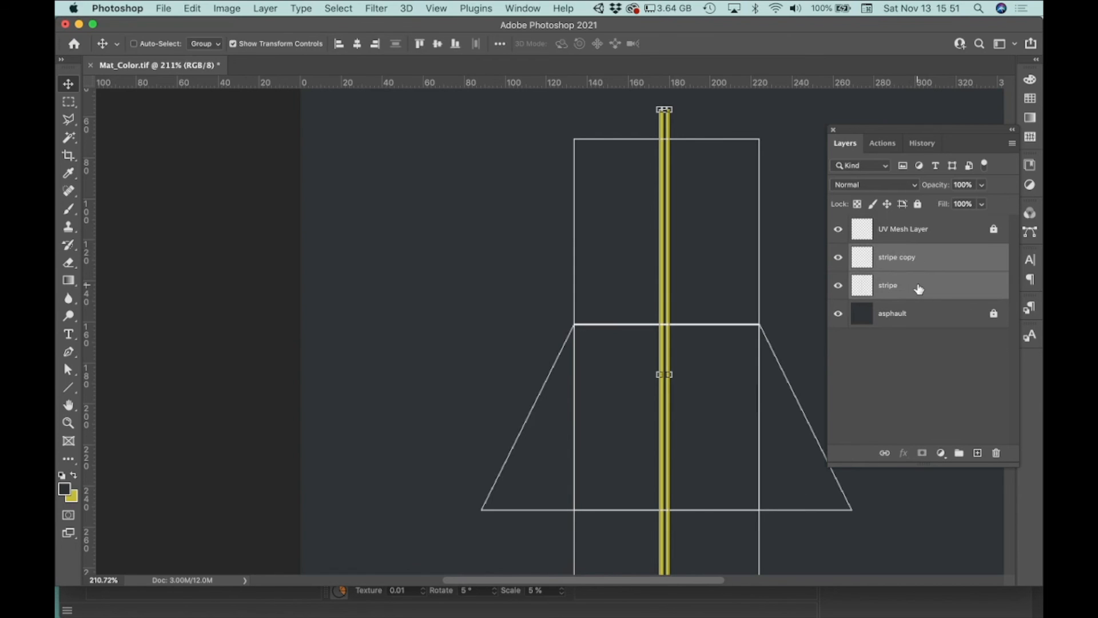
left_click(1011, 145)
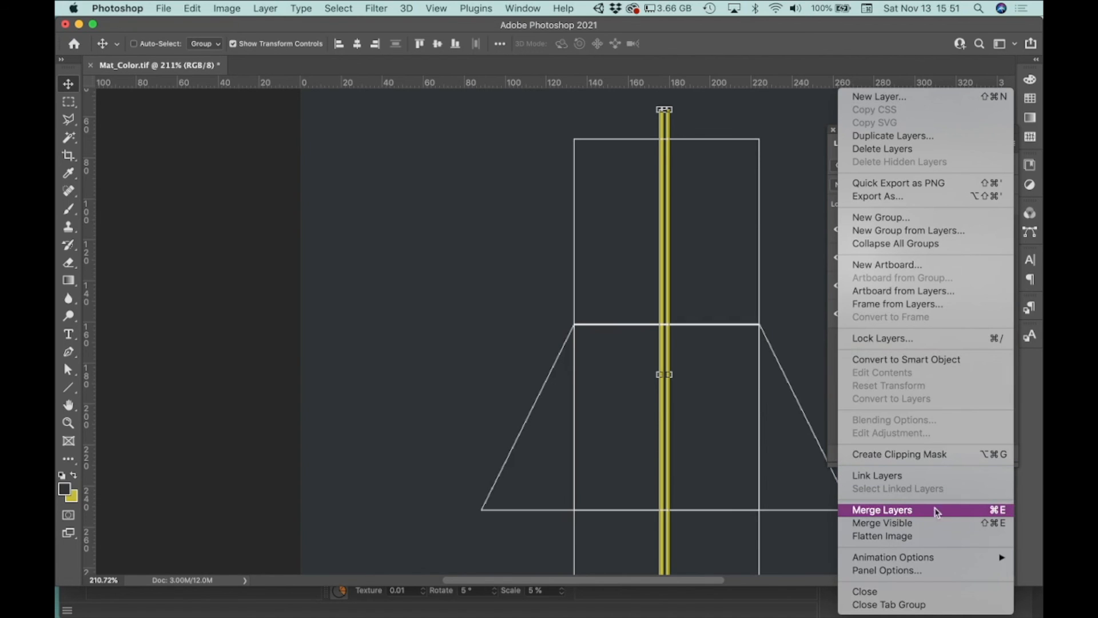
left_click(883, 509)
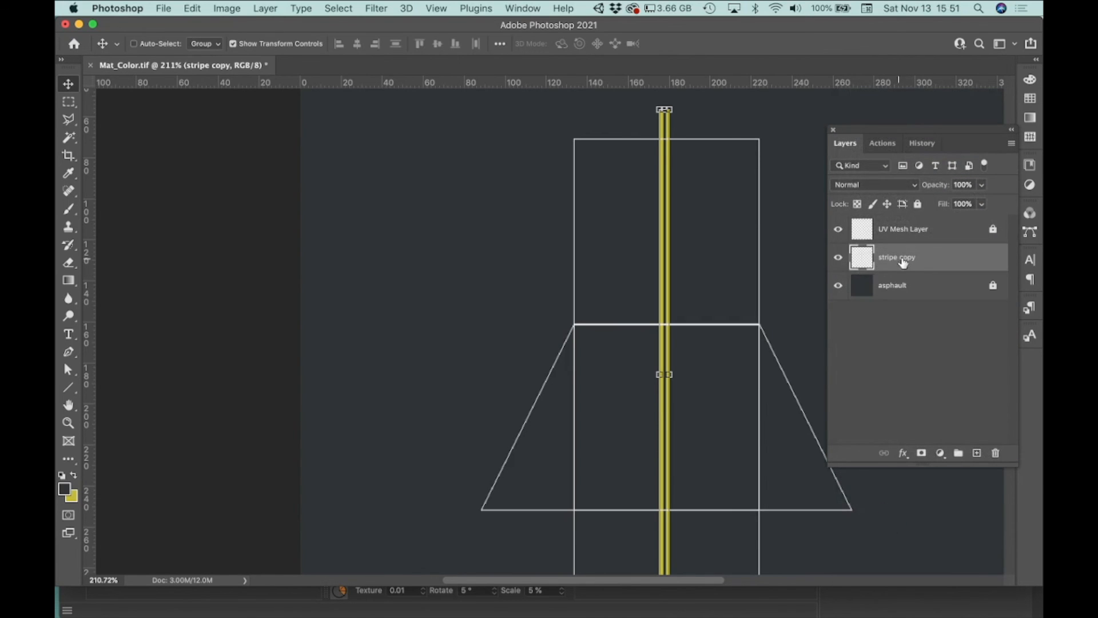
Step: Rename the merged layer "stripe"
double_click(897, 257)
left_click(918, 258)
key("BackSpace")
key("BackSpace")
key("BackSpace")
key("BackSpace")
key("Return")
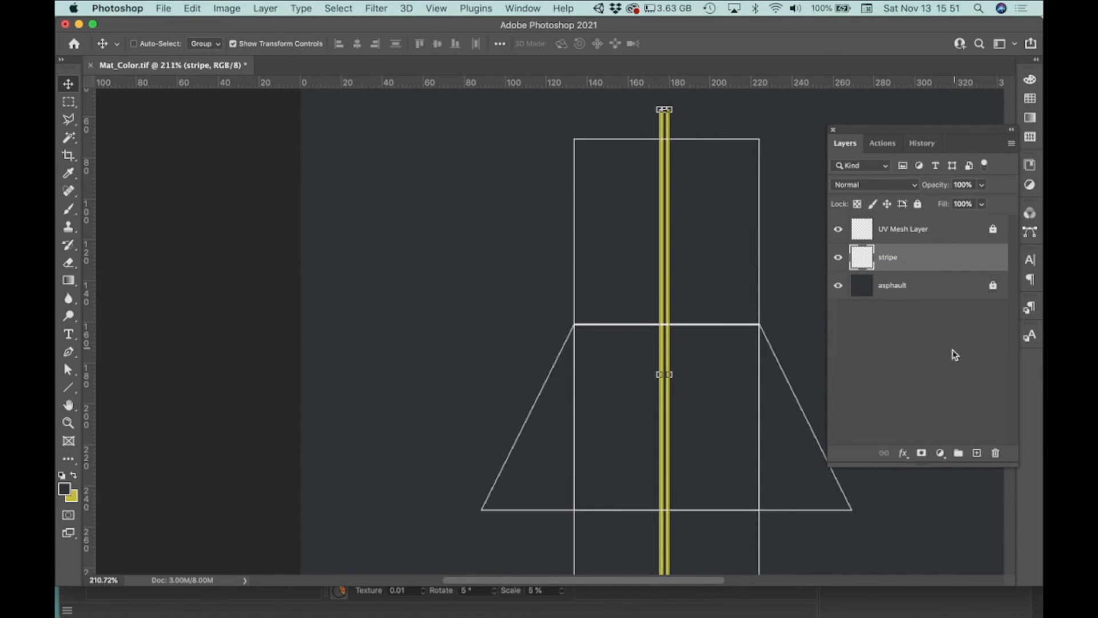
Step: Fine-tune the double stripe's horizontal position along the centre of the UV mesh with small nudges to the left
left_click(864, 336)
left_click(663, 252)
left_click(657, 226)
left_click(905, 259)
mouse_move(665, 262)
left_mouse_down()
mouse_move(701, 262)
mouse_move(666, 264)
left_mouse_up()
key("Left")
key("Left")
Step: Save Mat_Color.tif and close the document
key("super")
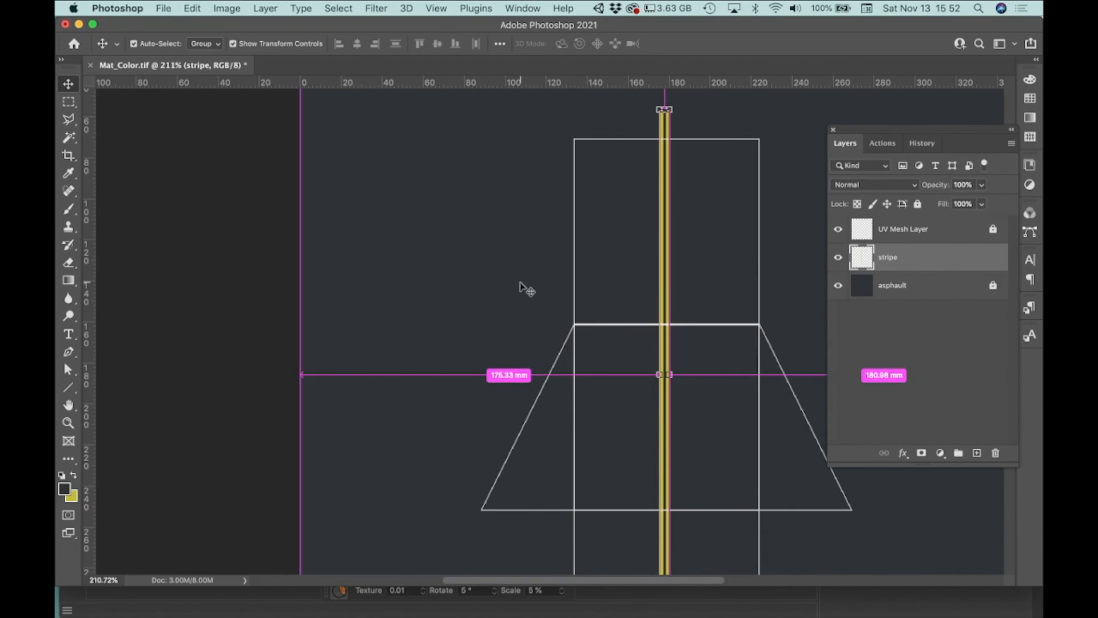
key("super+s")
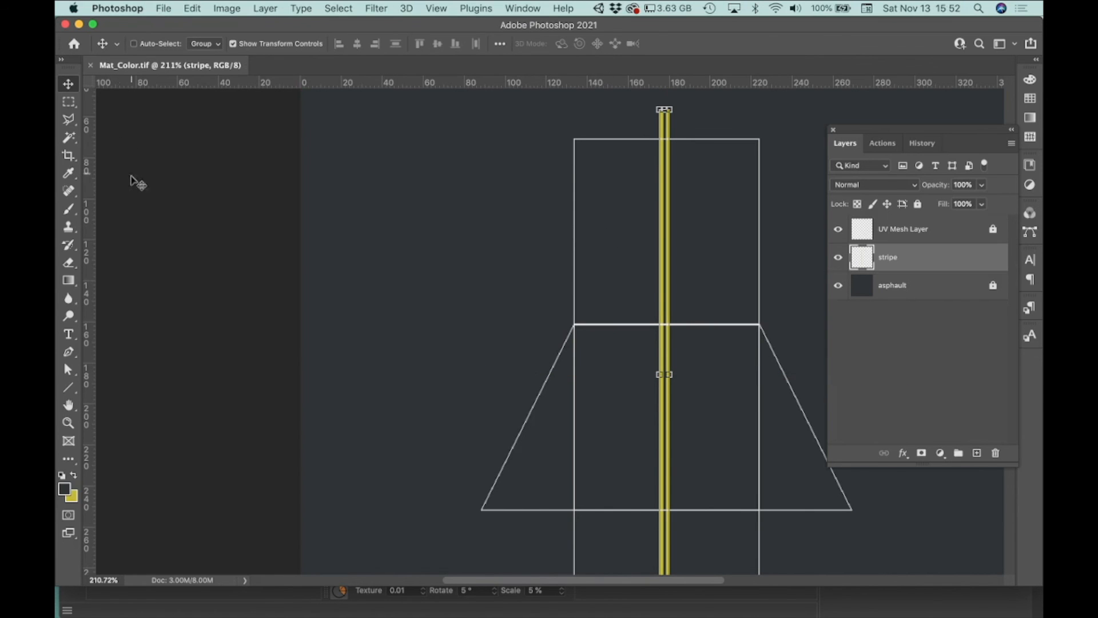
left_click(90, 65)
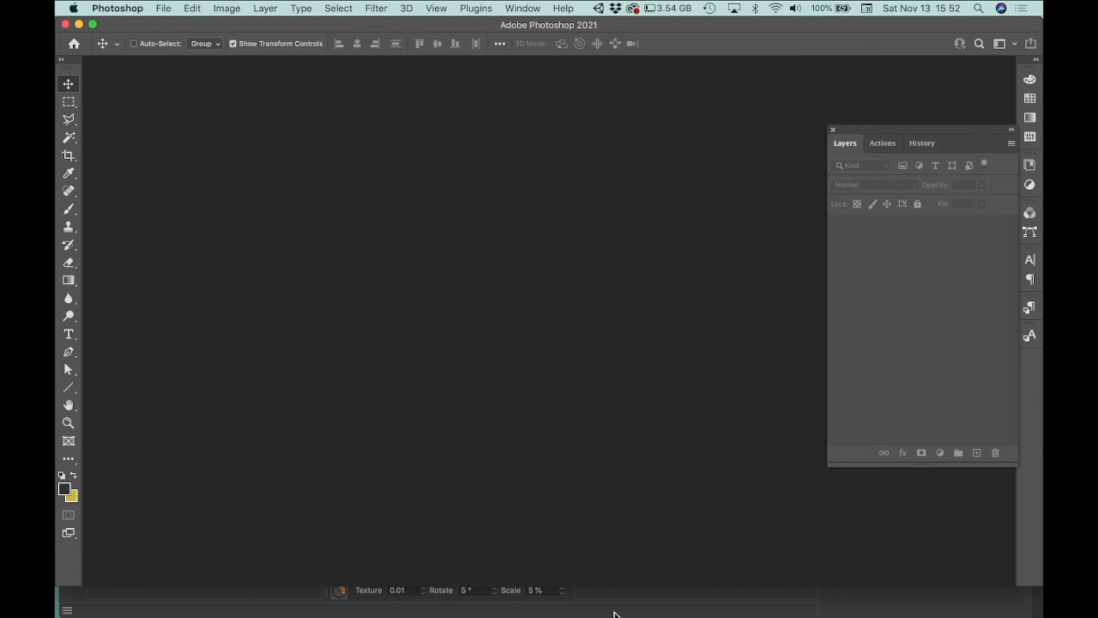